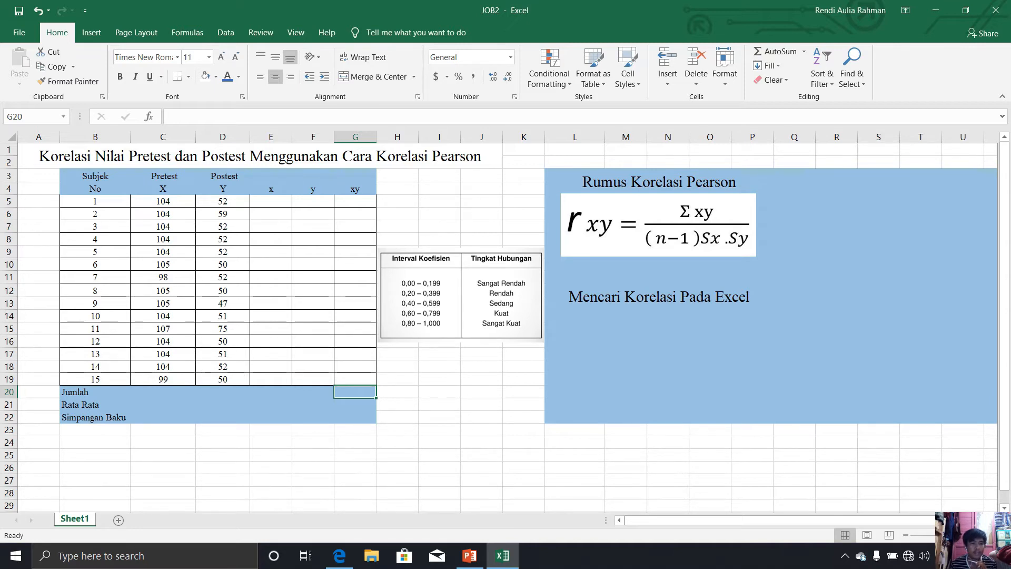
# Calculate the Jumlah of the Pretest scores in C20 with SUM over C5:C19.
pyautogui.click(163, 392)
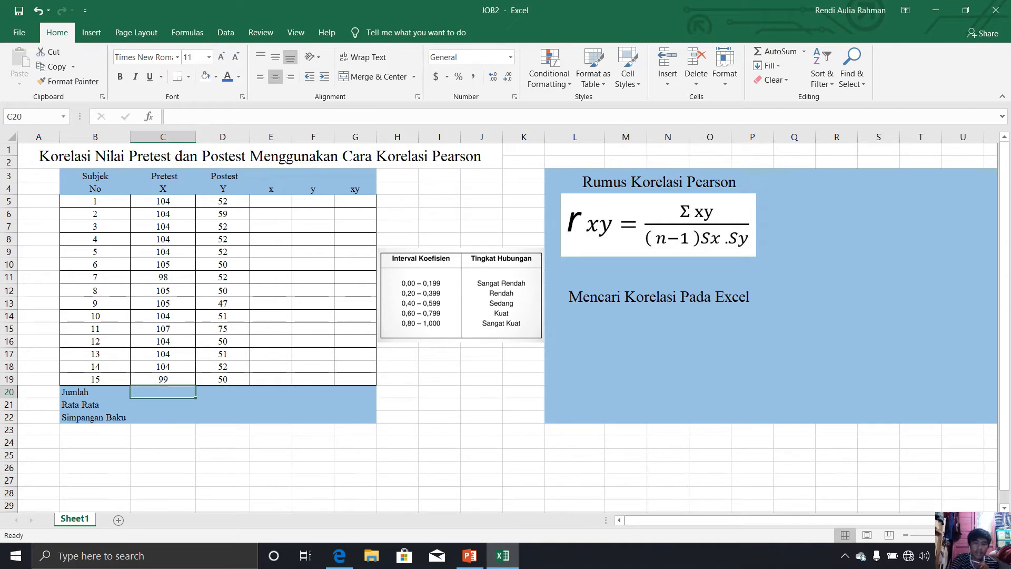
pyautogui.write('=SU')
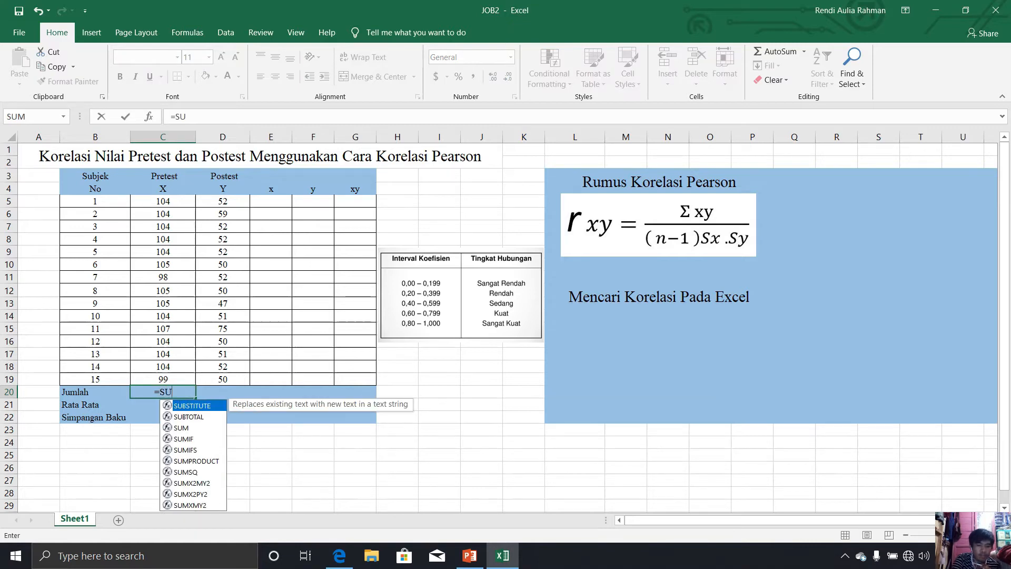
pyautogui.write('M(')
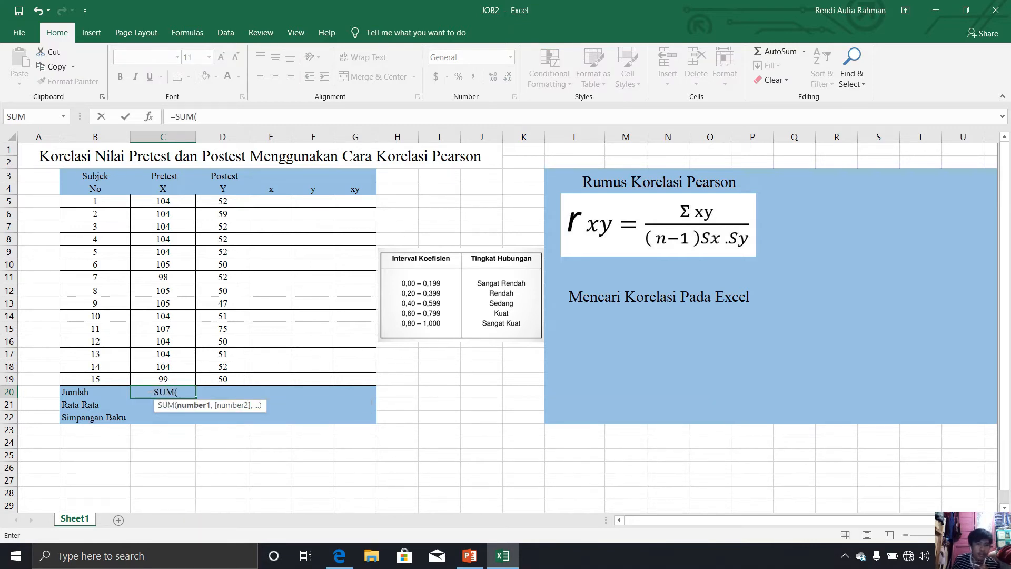
pyautogui.click(163, 202)
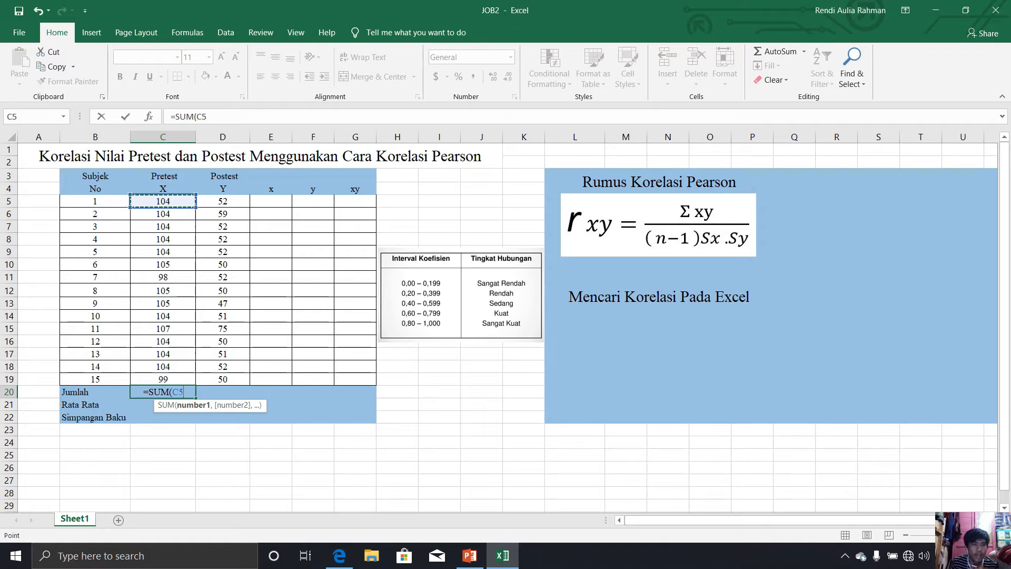
pyautogui.moveTo(163, 201); pyautogui.dragTo(163, 380)
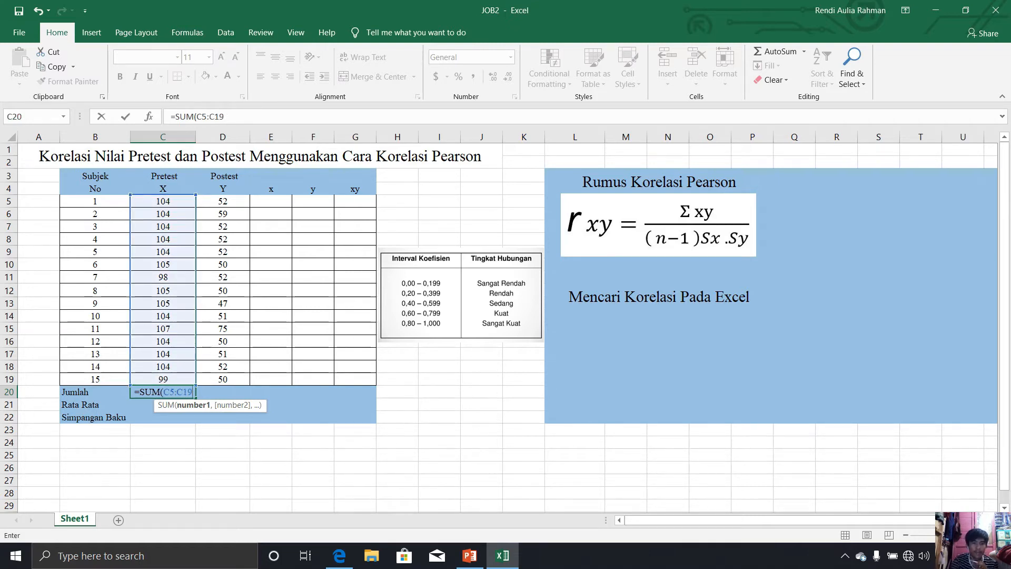
pyautogui.press('Return')
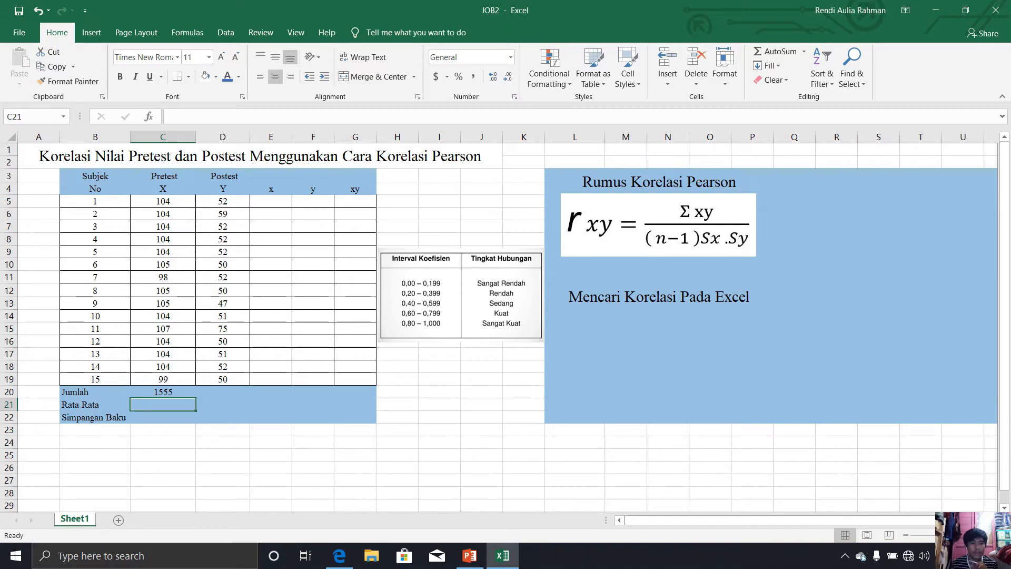
# Calculate the Rata Rata of the Pretest scores in C21 with AVERAGE over C5:C19.
pyautogui.write('=')
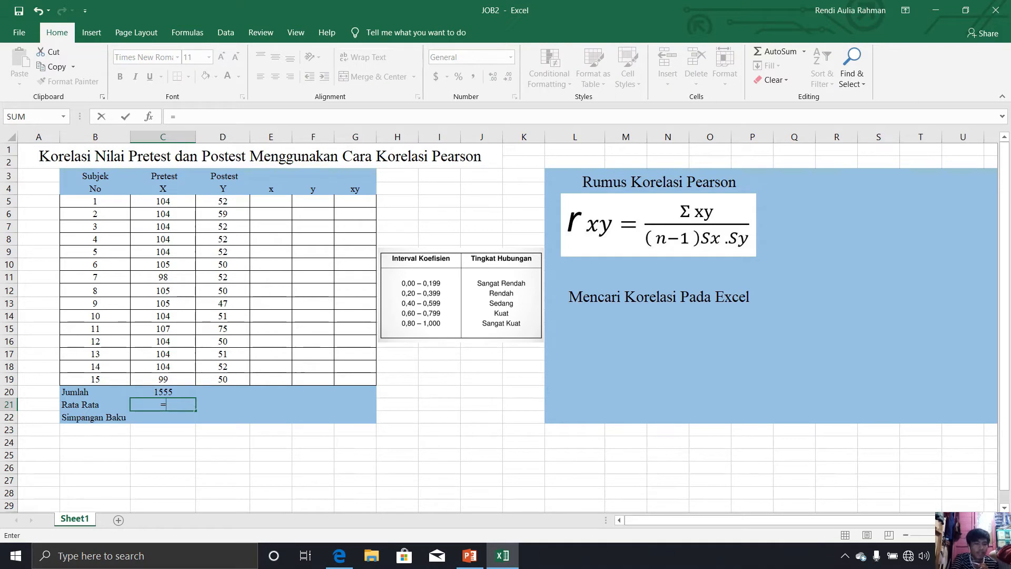
pyautogui.write('A')
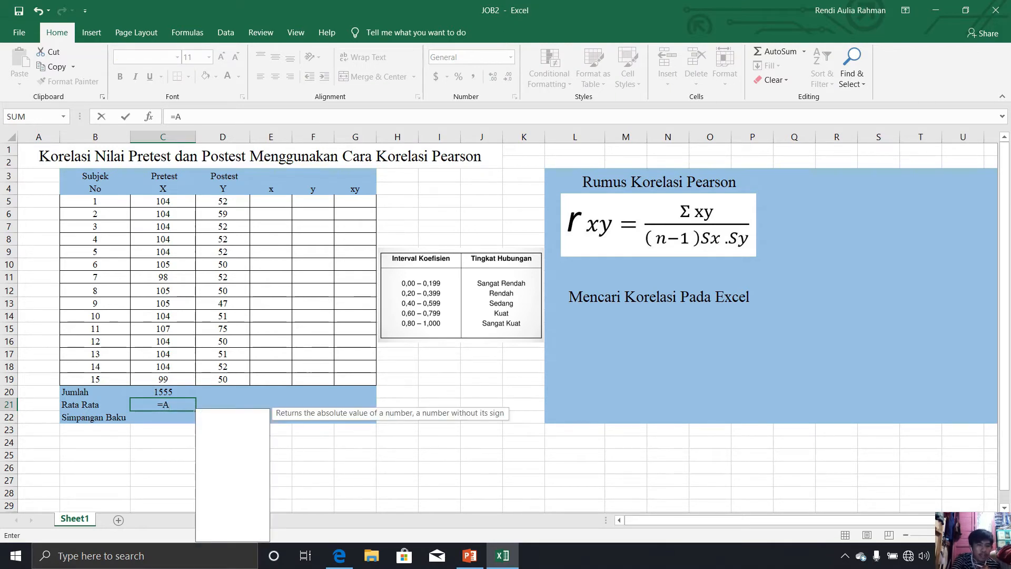
pyautogui.write('V')
pyautogui.press('Down')
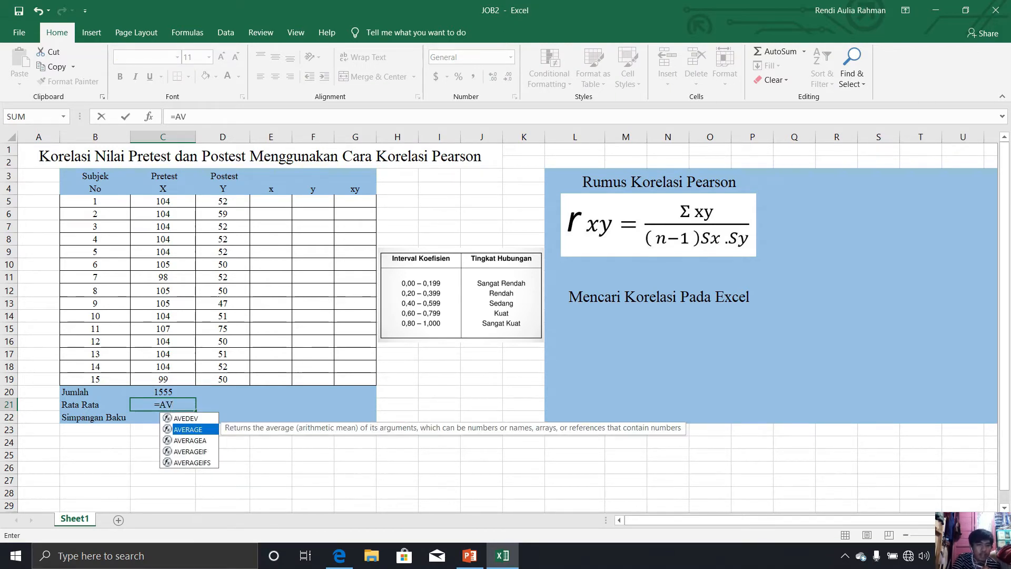
pyautogui.press('Tab')
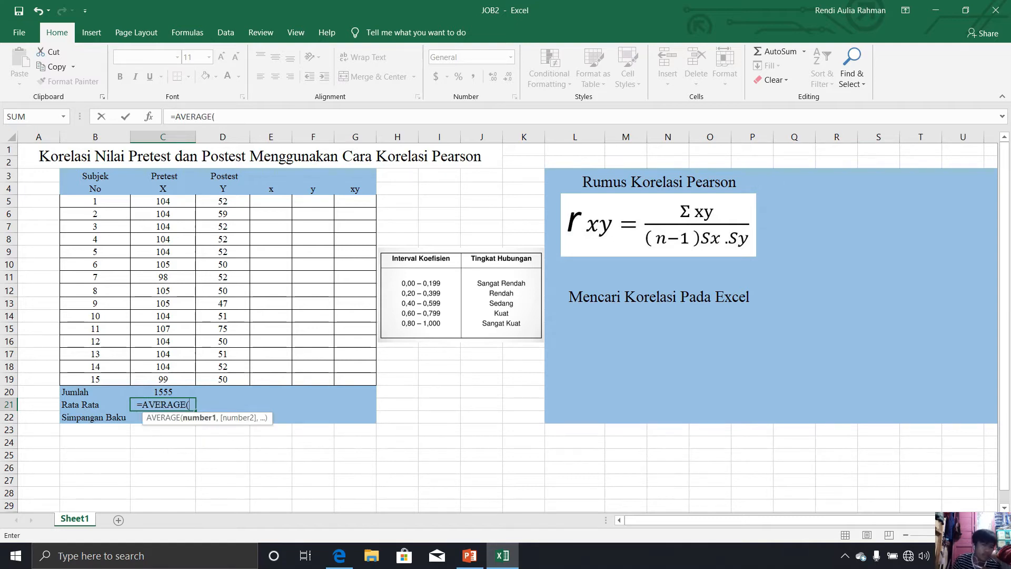
pyautogui.click(163, 201)
pyautogui.moveTo(163, 201); pyautogui.dragTo(162, 379)
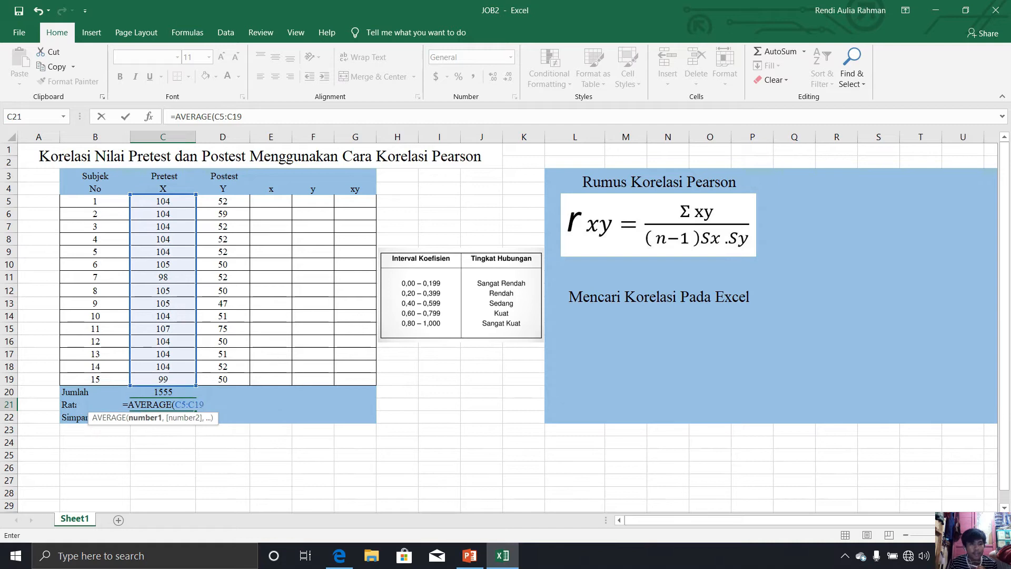
pyautogui.press('Return')
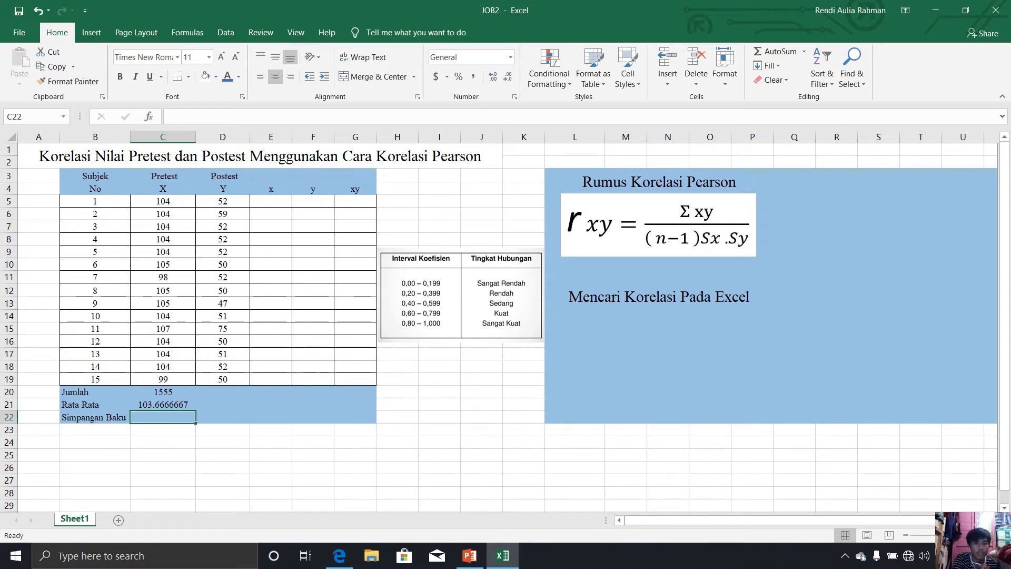
# Calculate the Pretest Simpangan Baku in C22 with STDEV over C5:C19, and slightly widen columns C and D.
pyautogui.write('=S')
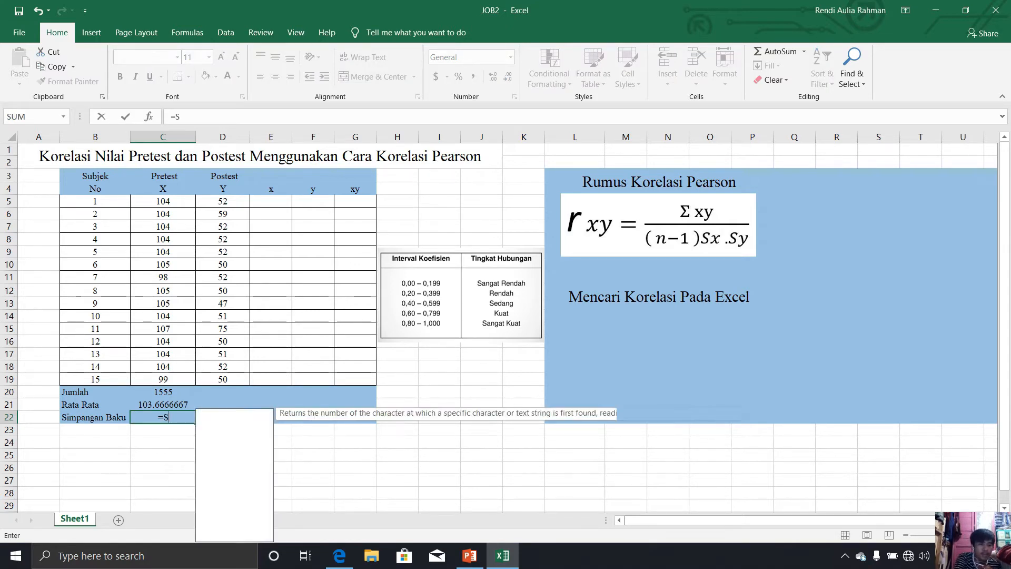
pyautogui.write('TD')
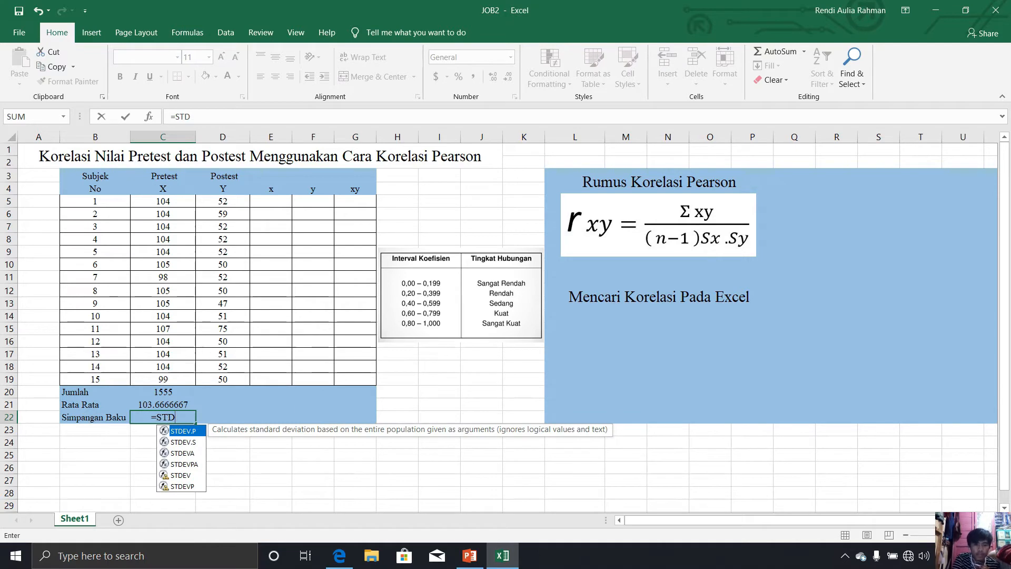
pyautogui.press('Down')
pyautogui.press('Down')
pyautogui.press('Down')
pyautogui.press('Down')
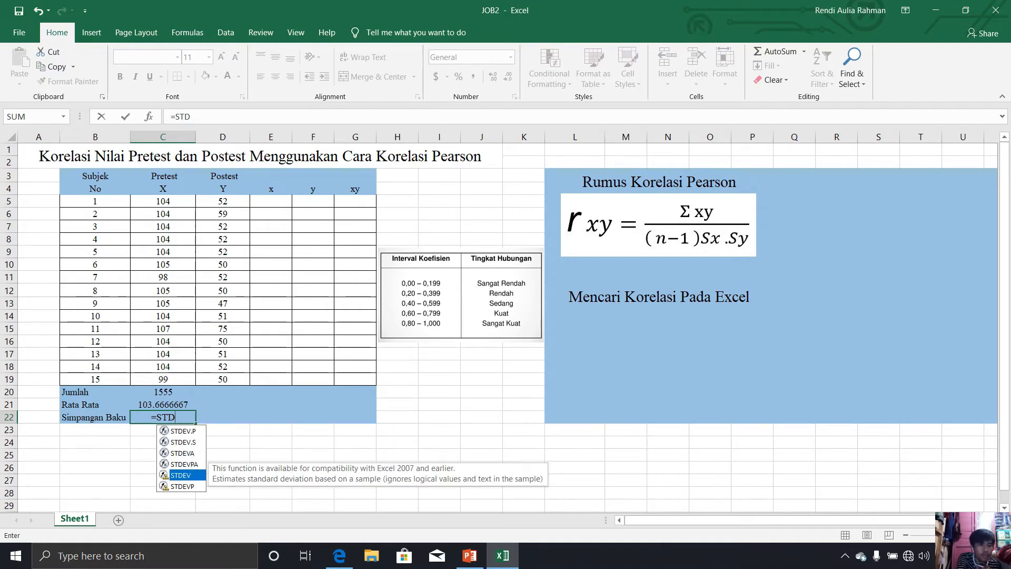
pyautogui.press('Tab')
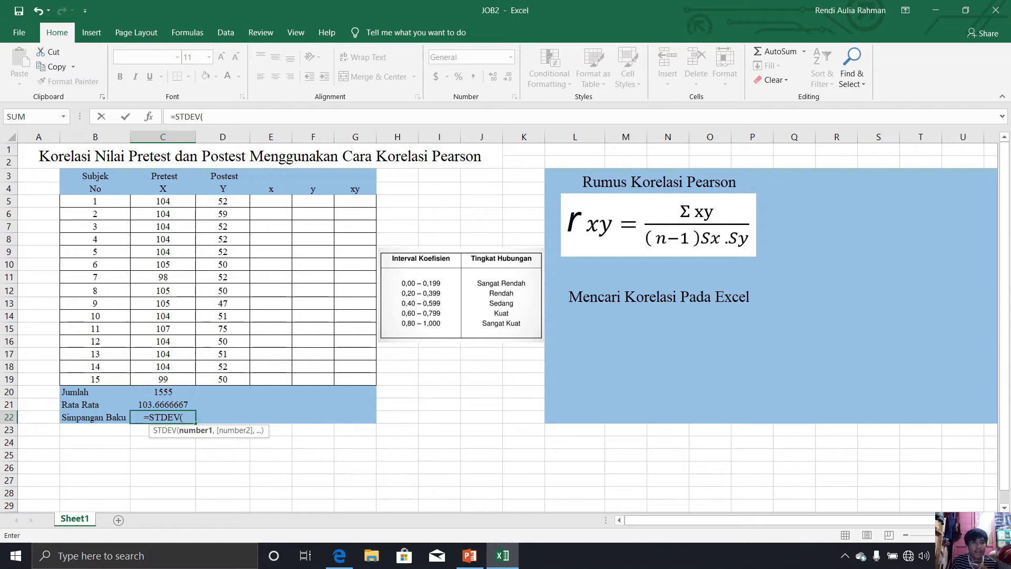
pyautogui.moveTo(163, 201); pyautogui.dragTo(163, 379)
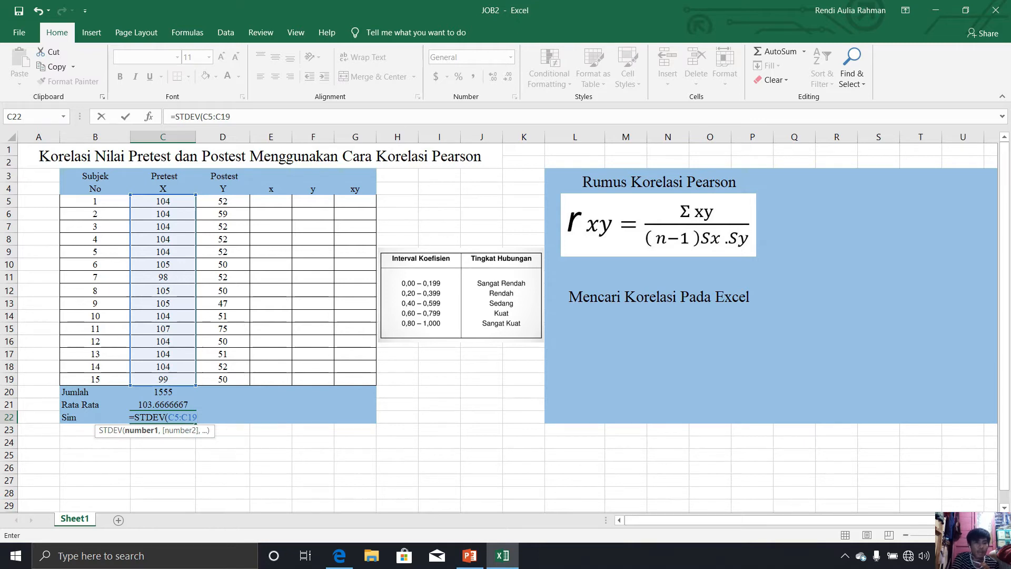
pyautogui.press('Return')
pyautogui.moveTo(196, 137); pyautogui.dragTo(205, 137)
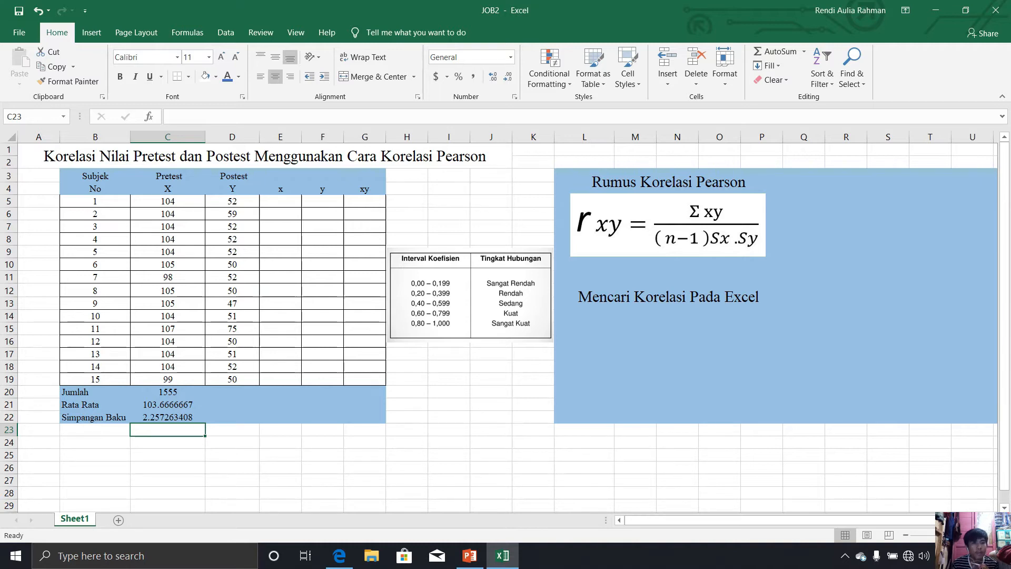
pyautogui.moveTo(260, 137); pyautogui.dragTo(271, 137)
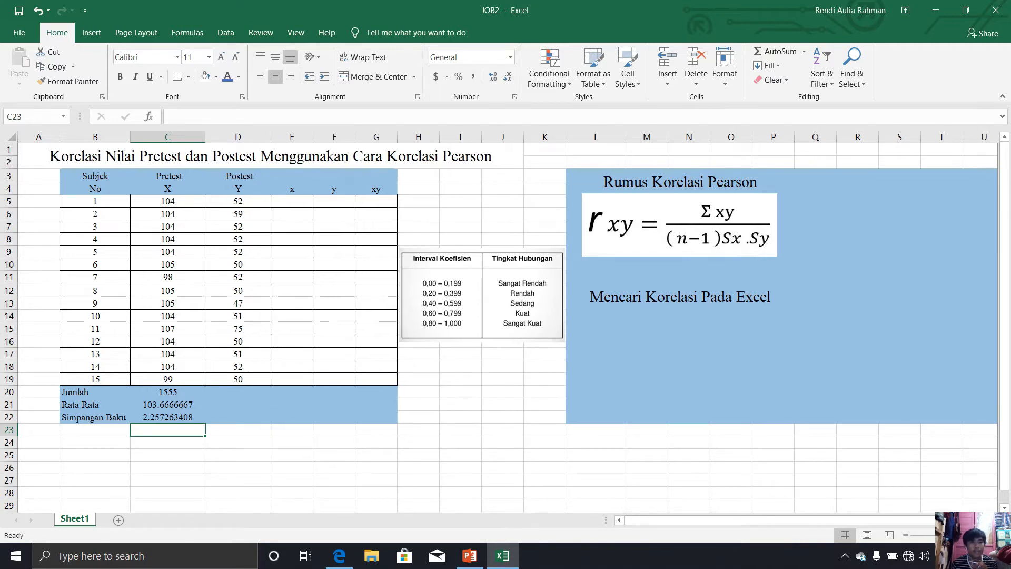
# Calculate the Jumlah of the Postest scores in D20 with SUM over D5:D19.
pyautogui.click(238, 392)
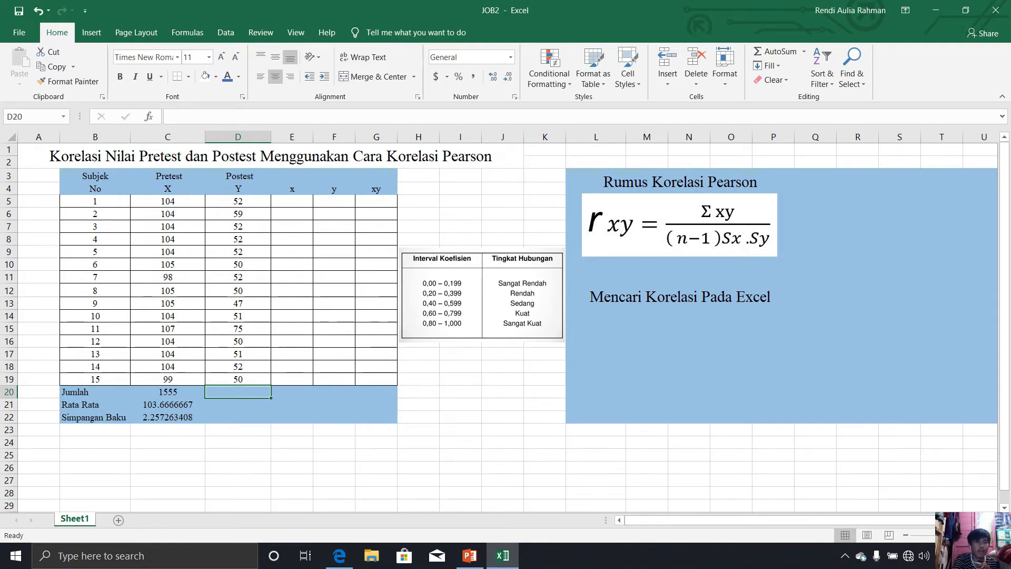
pyautogui.write('=SUM')
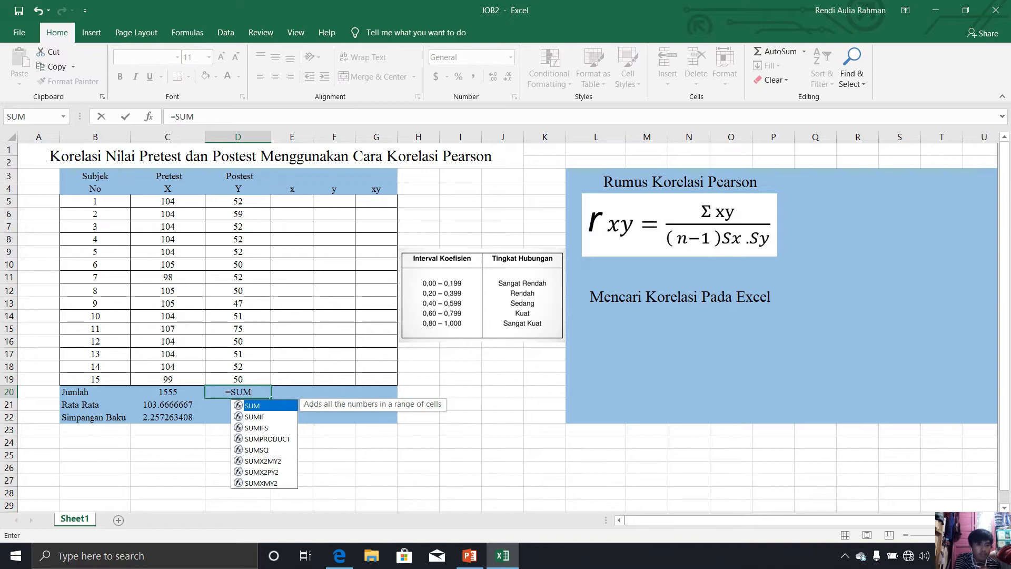
pyautogui.write('(')
pyautogui.click(238, 201)
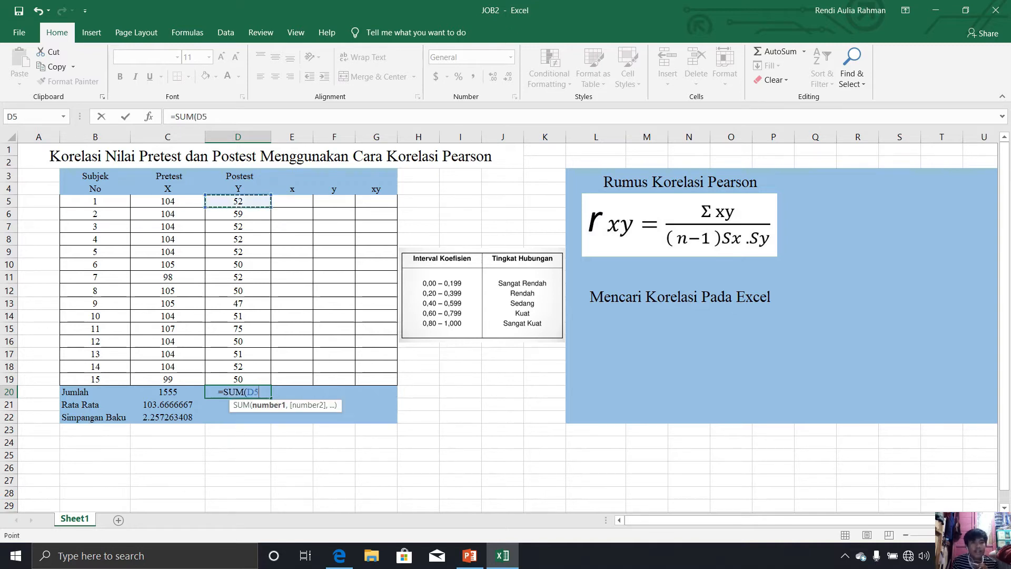
pyautogui.moveTo(270, 208); pyautogui.dragTo(271, 381)
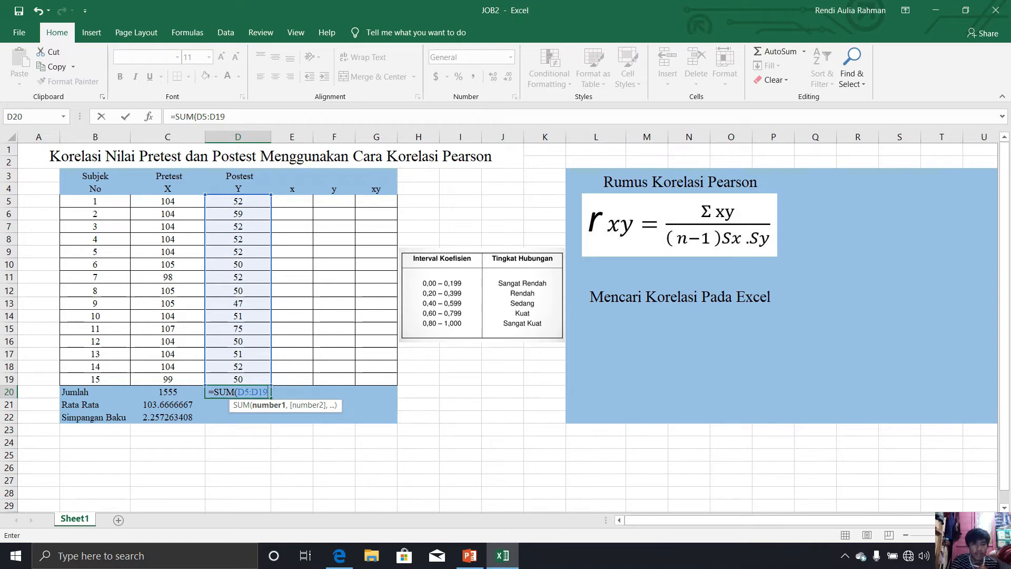
pyautogui.press('Return')
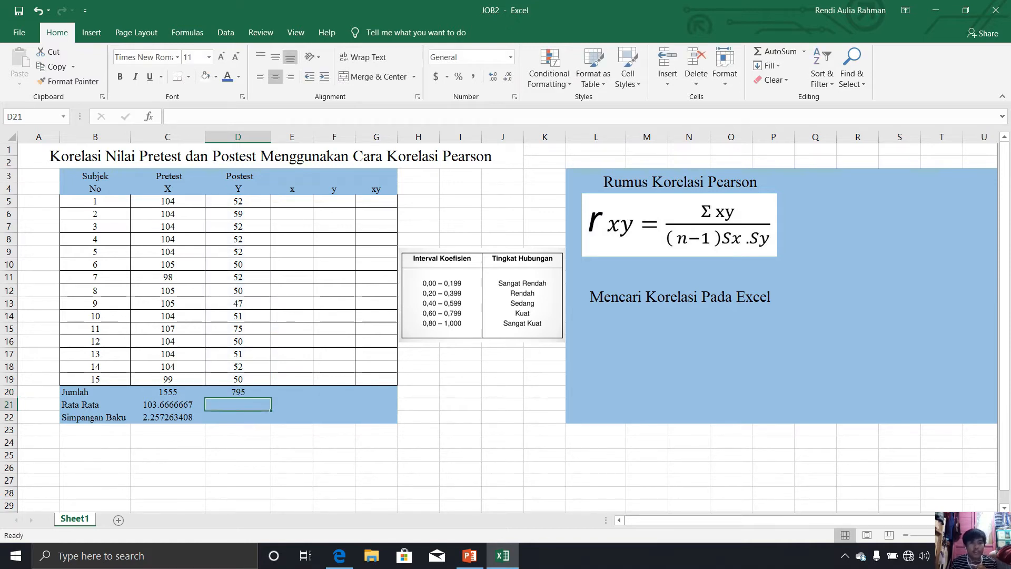
# Calculate the Rata Rata of the Postest scores in D21 with AVERAGE over D5:D19.
pyautogui.click(238, 392)
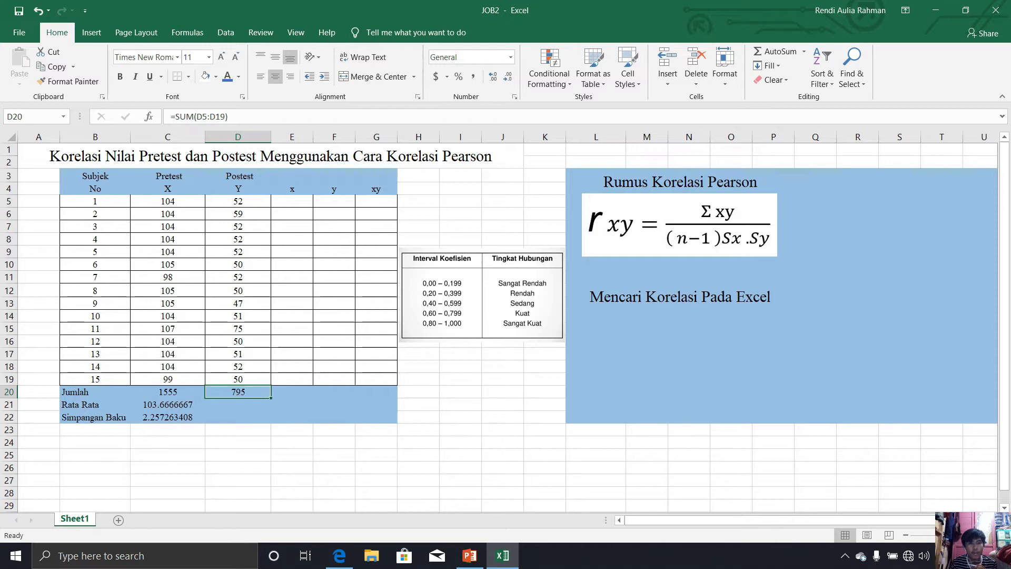
pyautogui.press('Down')
pyautogui.press('Down')
pyautogui.press('Up')
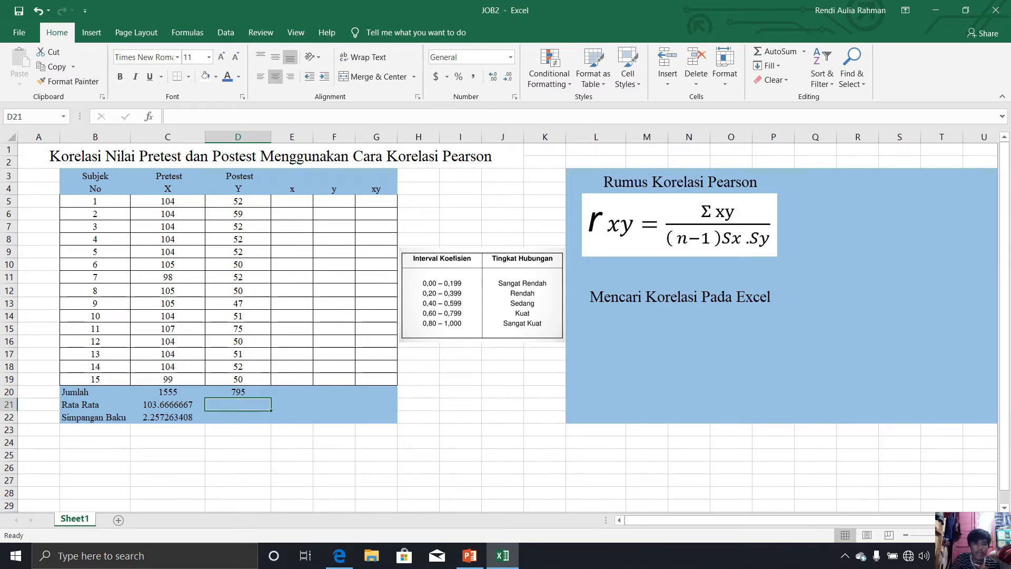
pyautogui.write('=AVER')
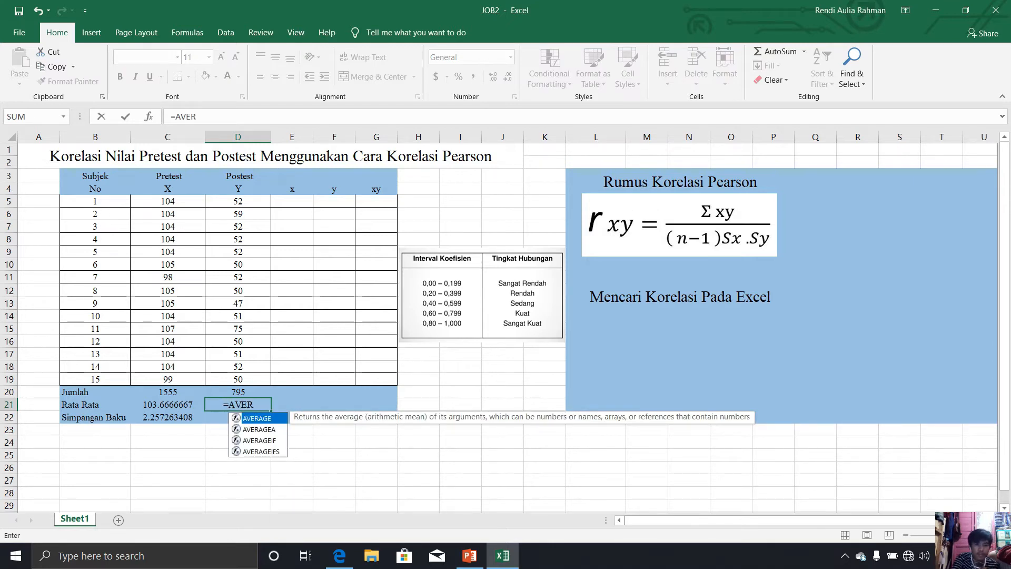
pyautogui.press('Tab')
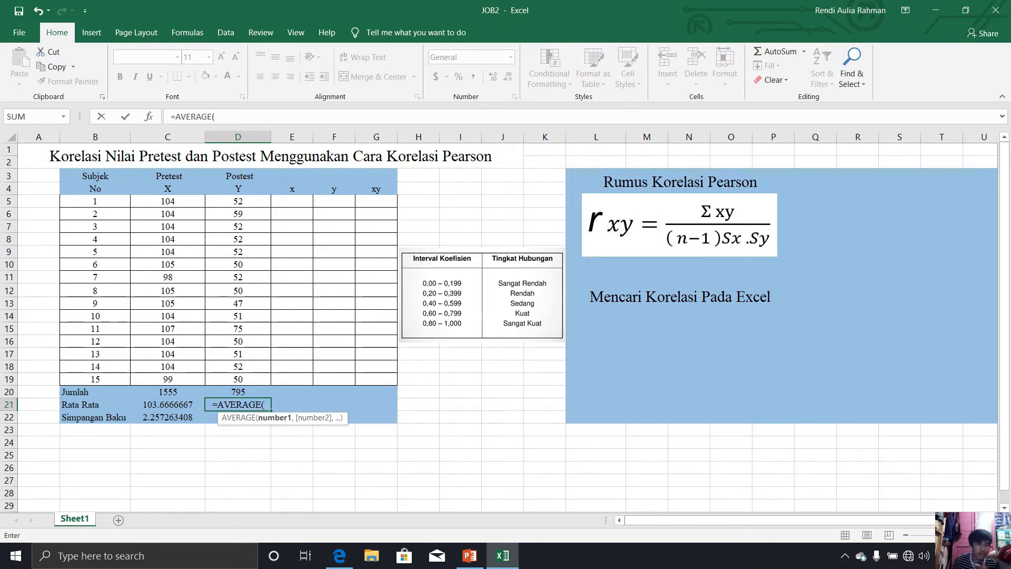
pyautogui.click(238, 201)
pyautogui.moveTo(238, 201); pyautogui.dragTo(238, 379)
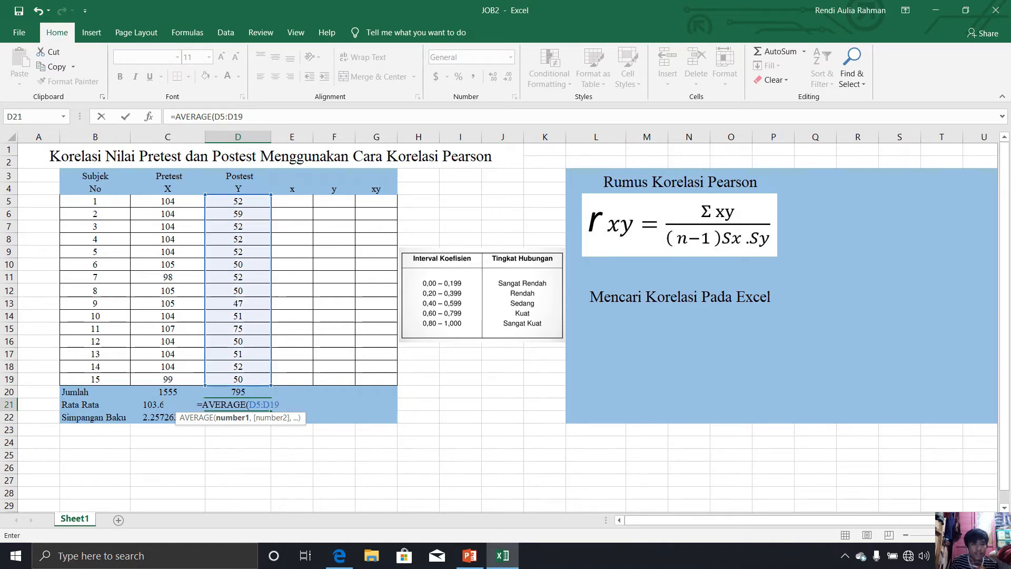
pyautogui.press('Return')
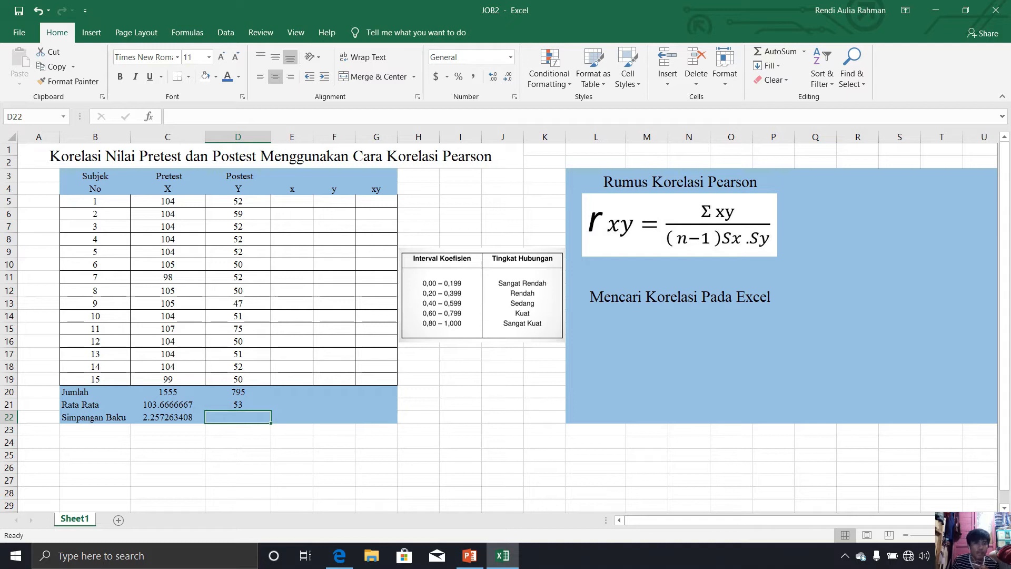
# Calculate the Simpangan Baku of the Postest scores in D22 with STDEV over D5:D19.
pyautogui.write('=')
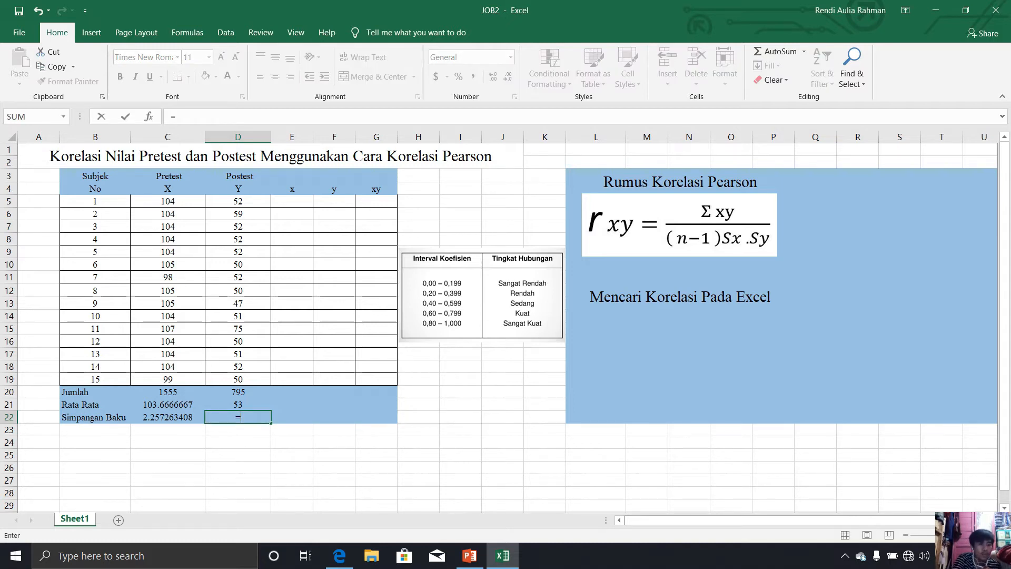
pyautogui.write('STDE')
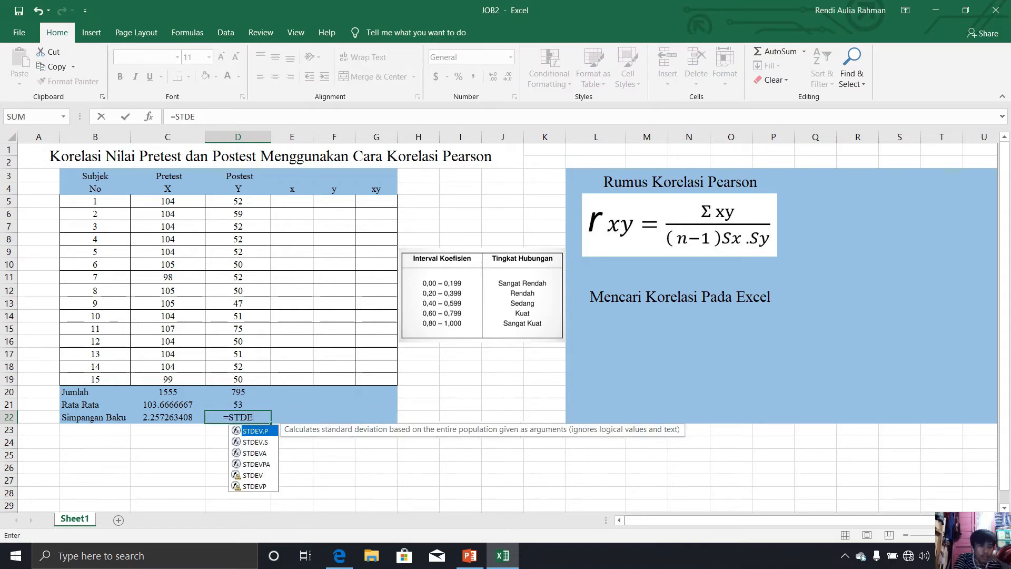
pyautogui.press('Down')
pyautogui.press('Down')
pyautogui.press('Down')
pyautogui.press('Down')
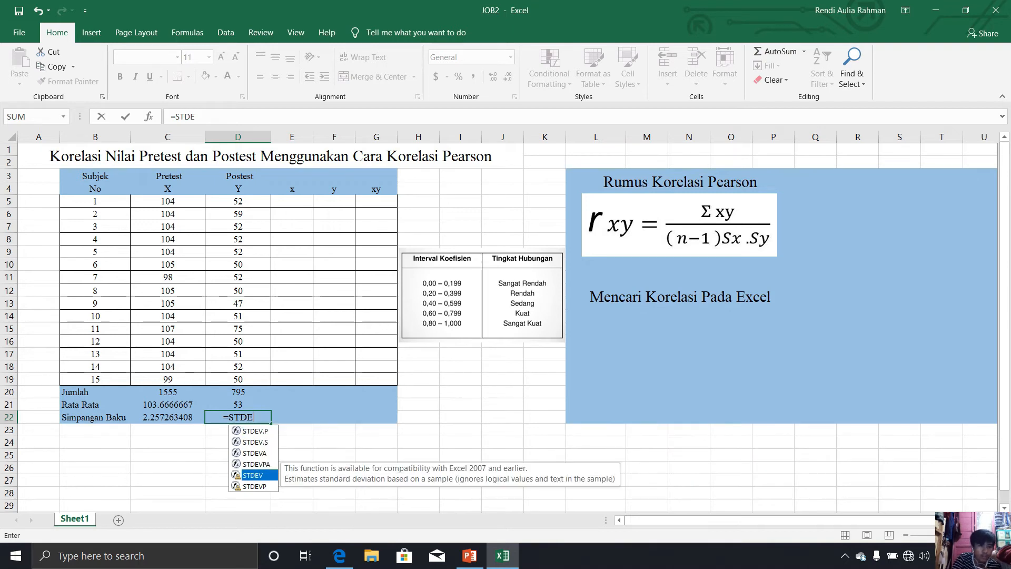
pyautogui.press('Tab')
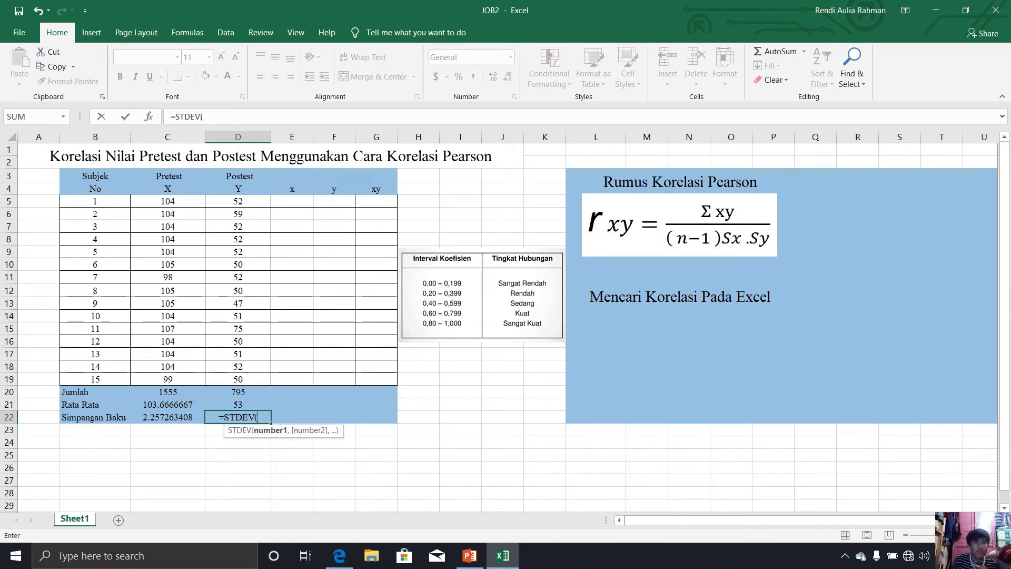
pyautogui.moveTo(238, 201); pyautogui.dragTo(238, 379)
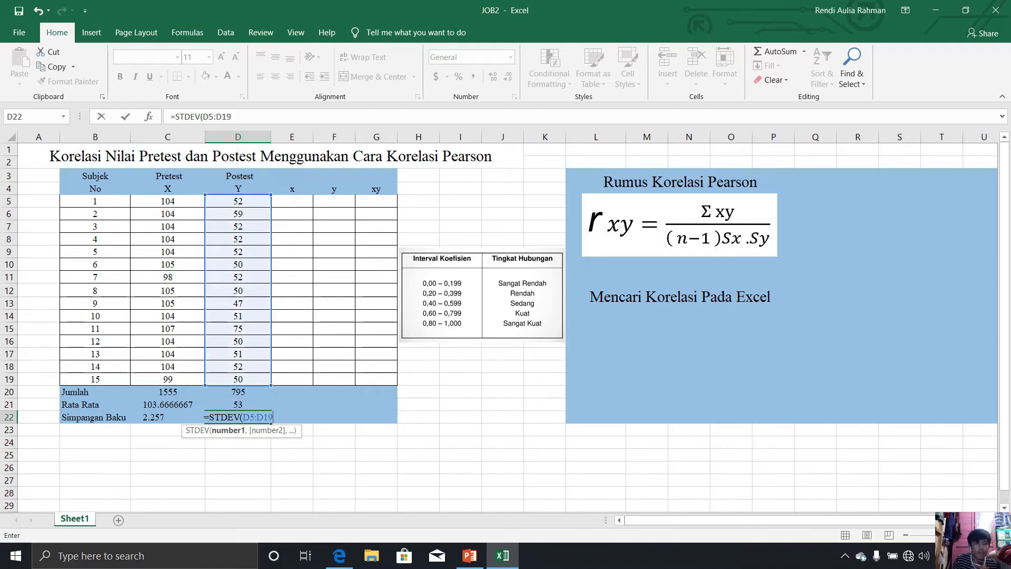
pyautogui.press('Return')
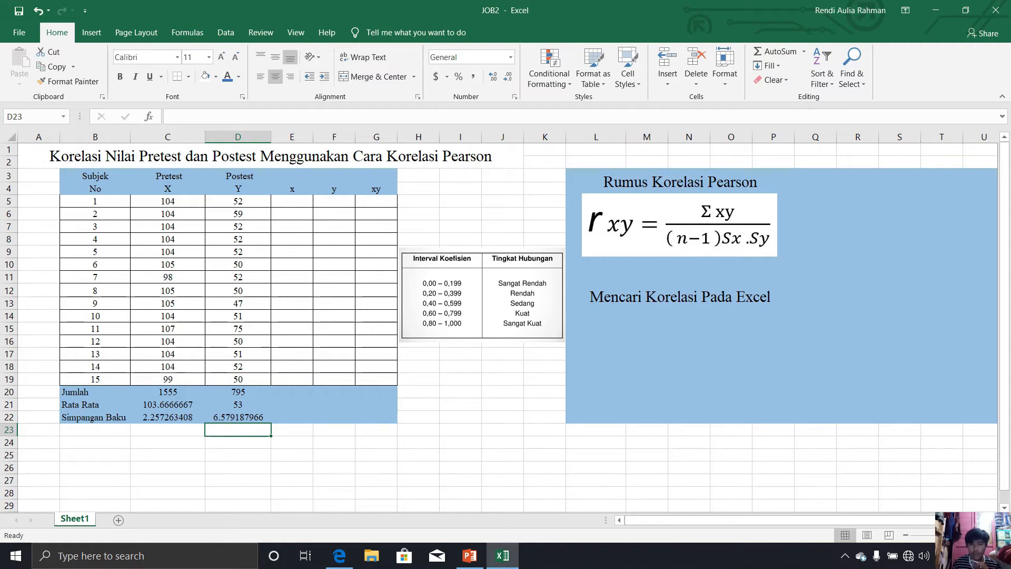
# Calculate the first subject's x deviation in E5 as =C5-$C$21, keeping the Pretest mean as an absolute reference.
pyautogui.click(292, 202)
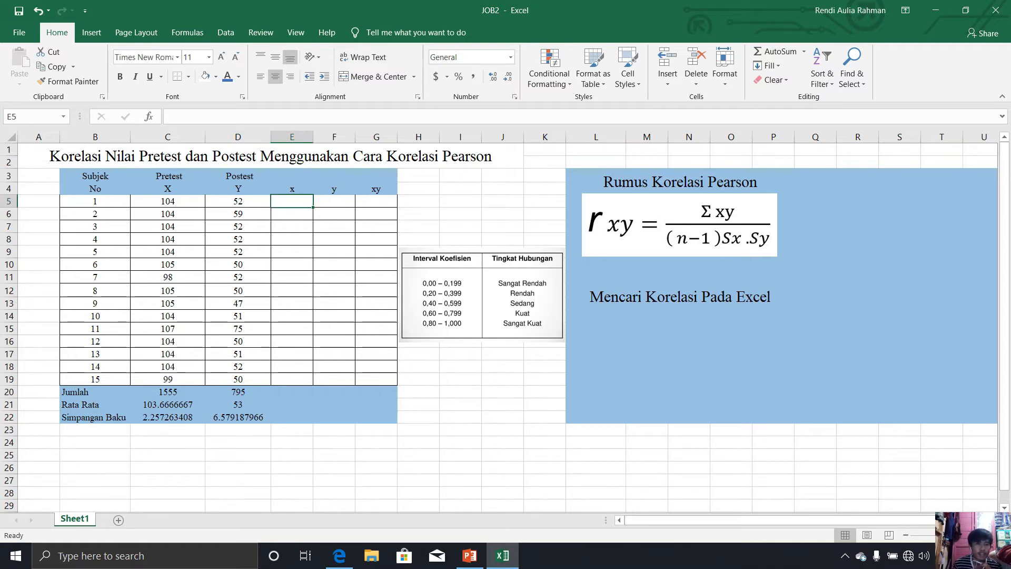
pyautogui.write('=')
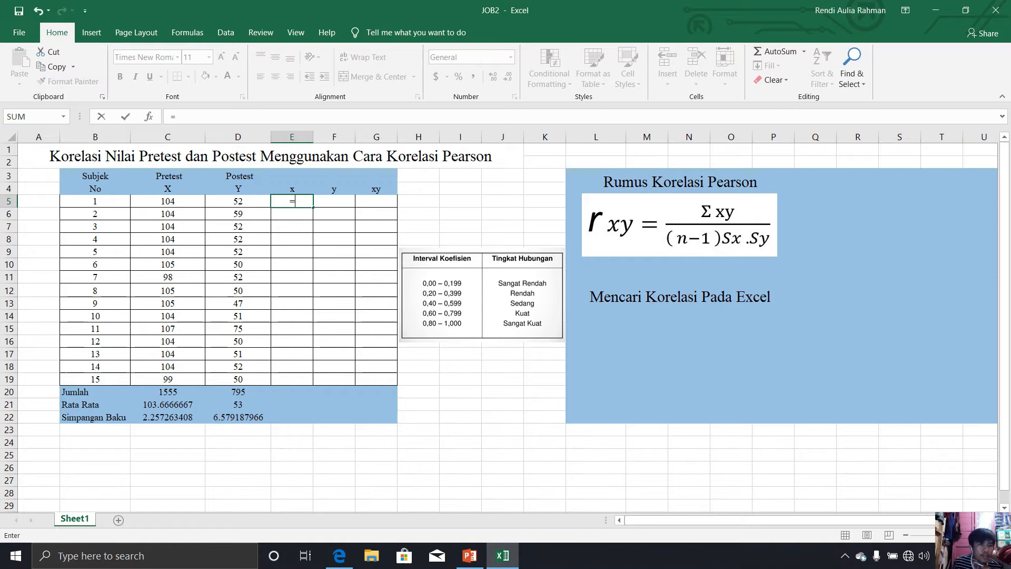
pyautogui.click(167, 201)
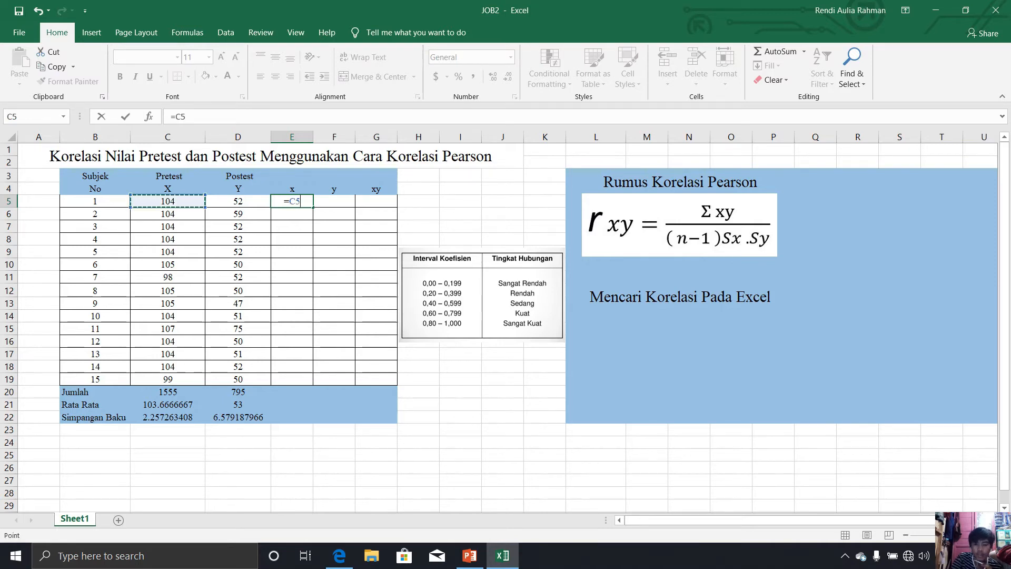
pyautogui.write('-')
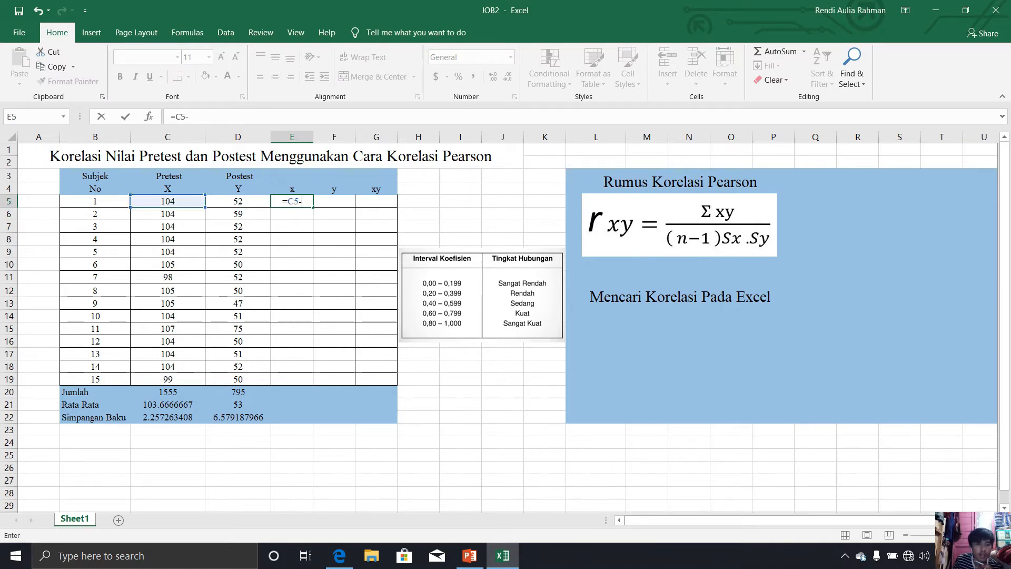
pyautogui.click(167, 404)
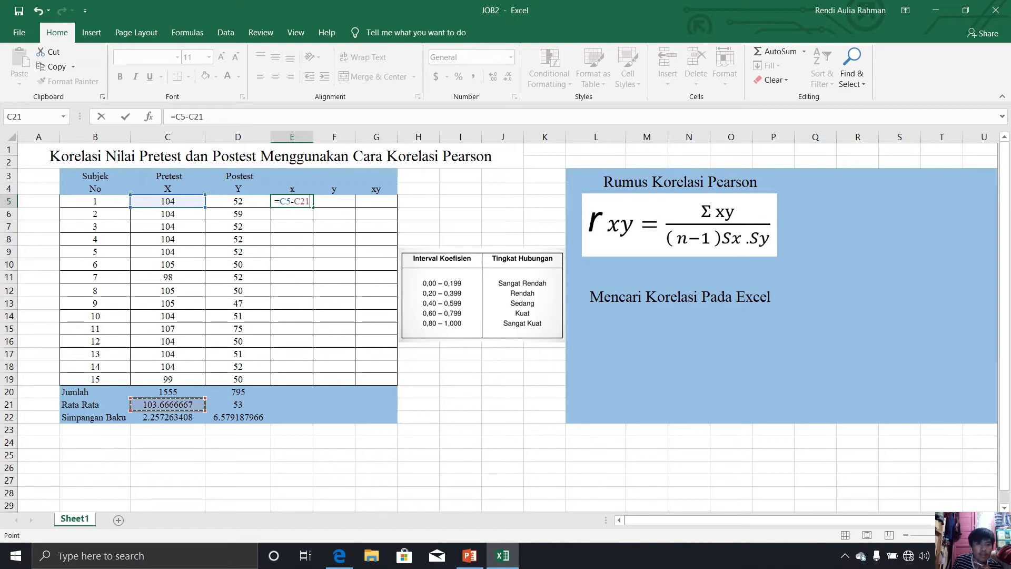
pyautogui.click(294, 201)
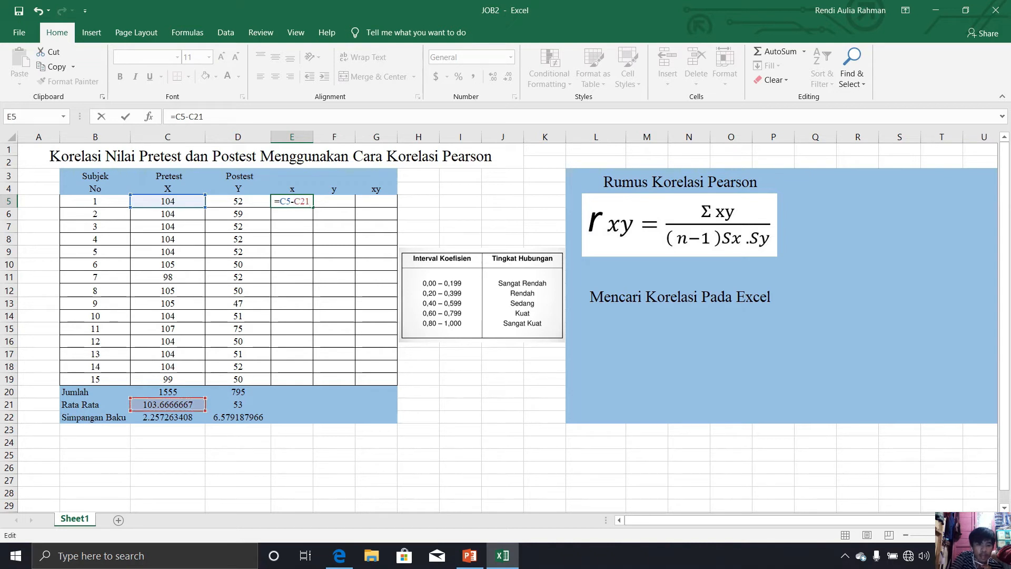
pyautogui.write('$')
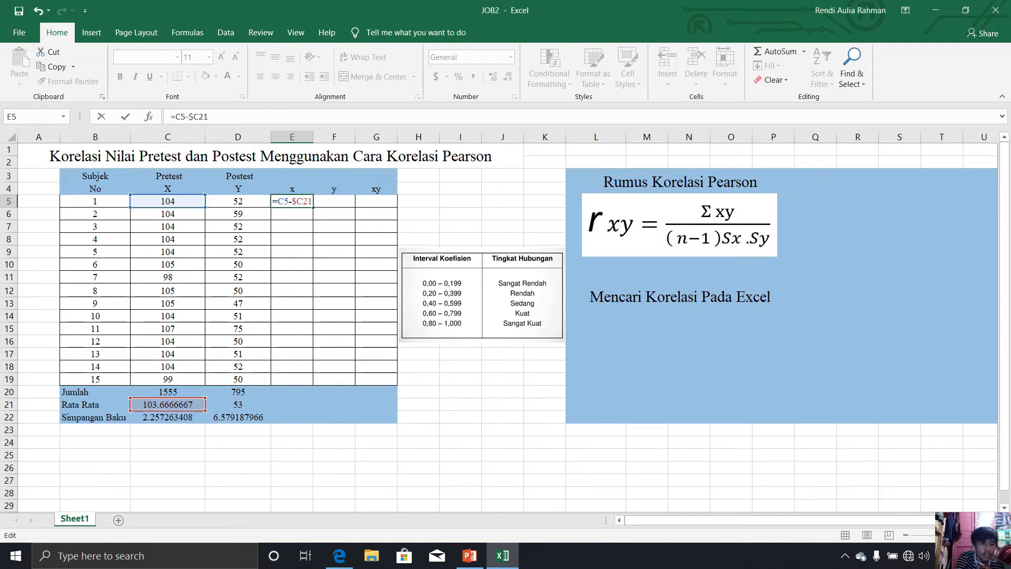
pyautogui.press('Right')
pyautogui.write('$')
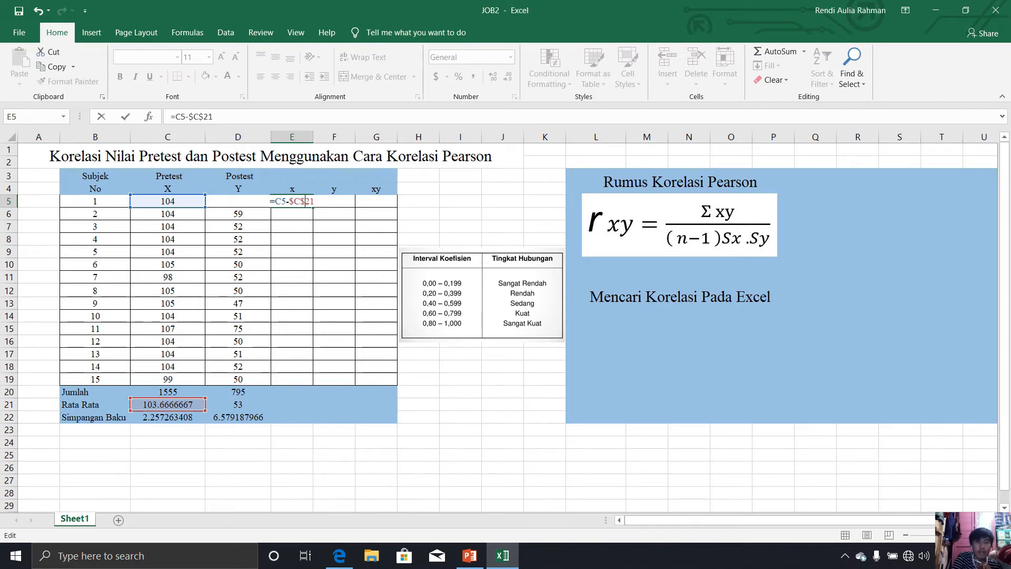
pyautogui.press('Return')
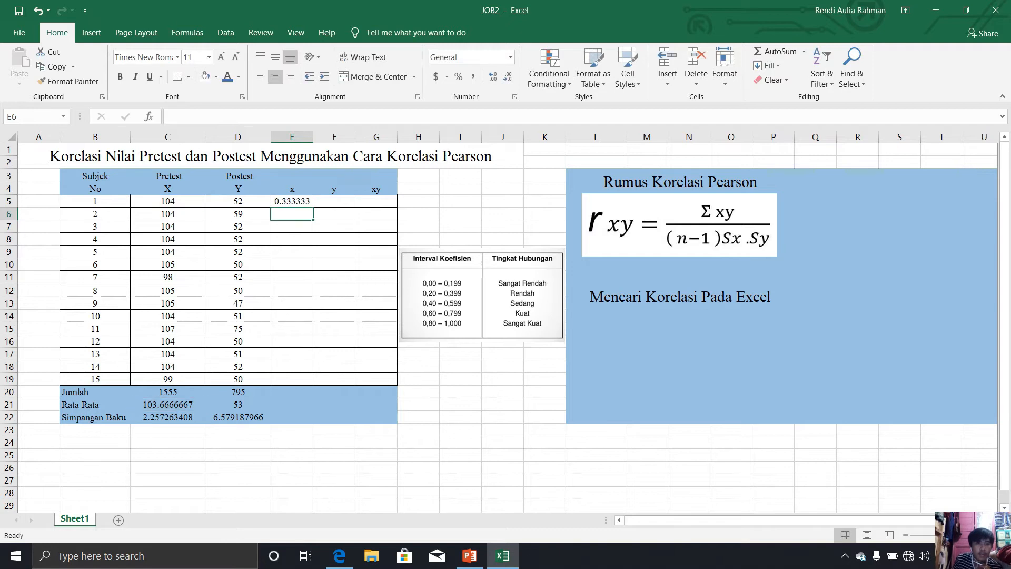
# Fill the x deviation formula from E5 down through E19 and check the copied formula in E11.
pyautogui.click(292, 201)
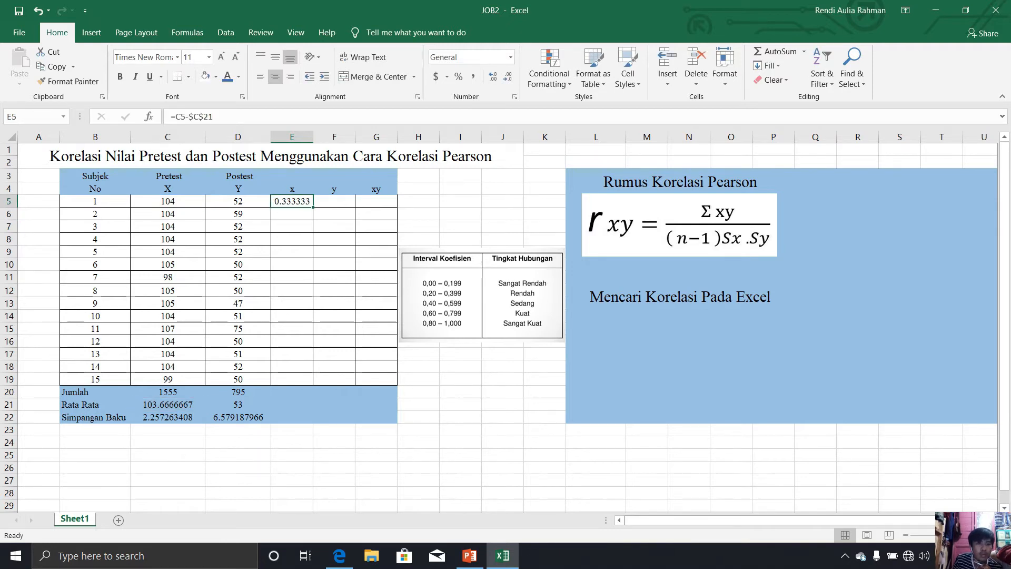
pyautogui.moveTo(313, 207); pyautogui.dragTo(313, 382)
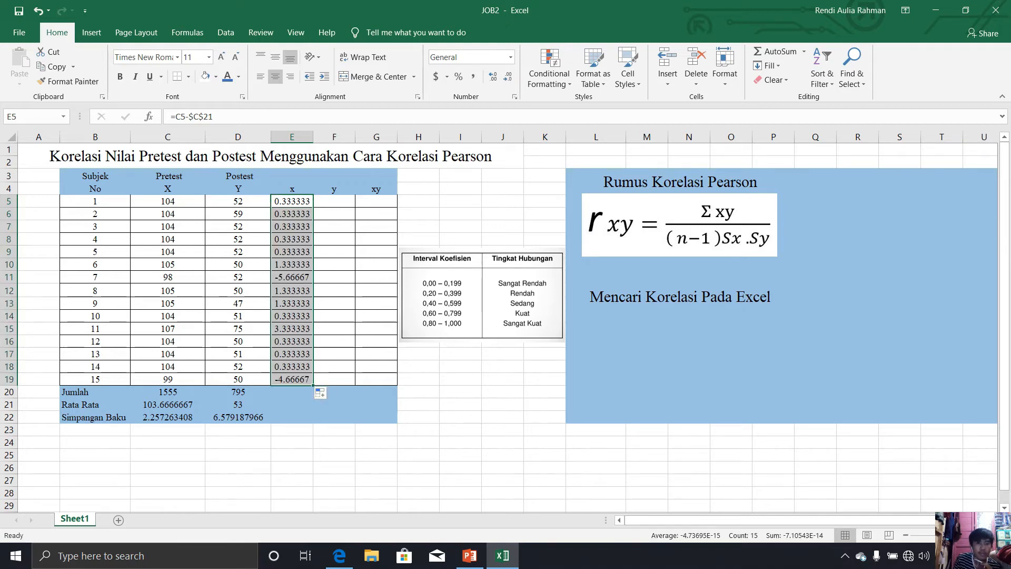
pyautogui.click(292, 277)
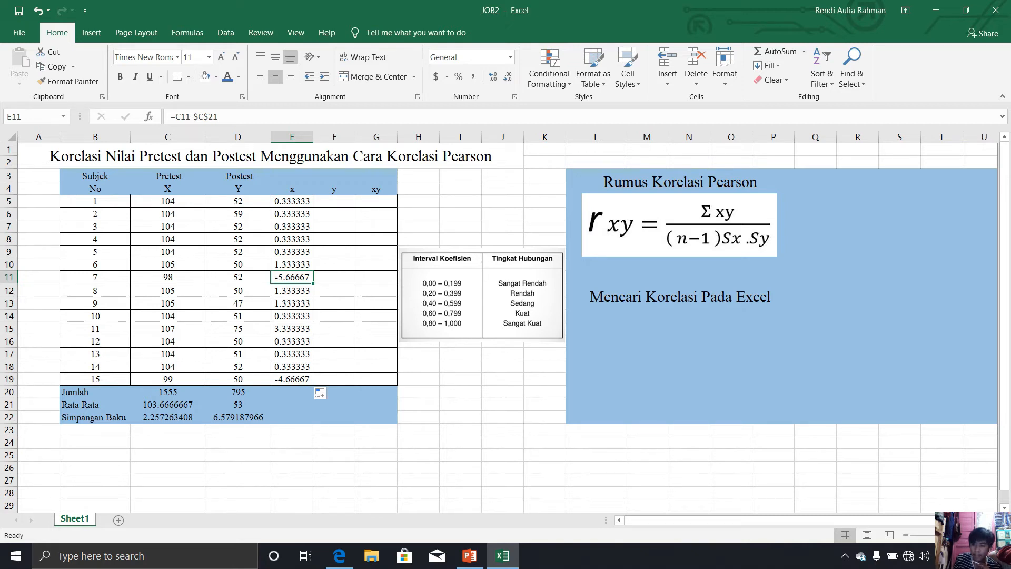
# Calculate the first subject's y deviation in F5 as =D5-$D$21, keeping the Postest mean as an absolute reference.
pyautogui.click(334, 201)
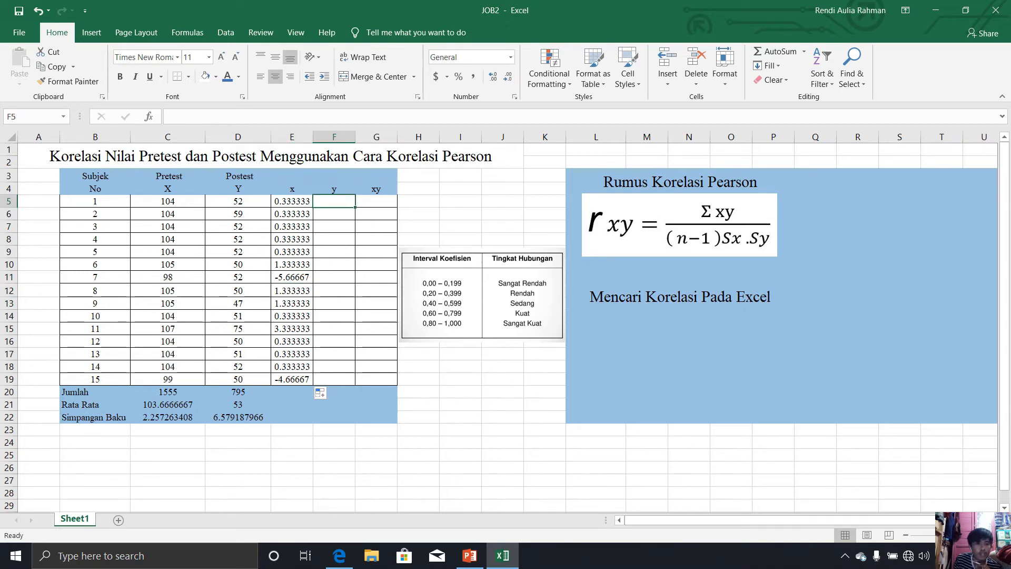
pyautogui.write('=')
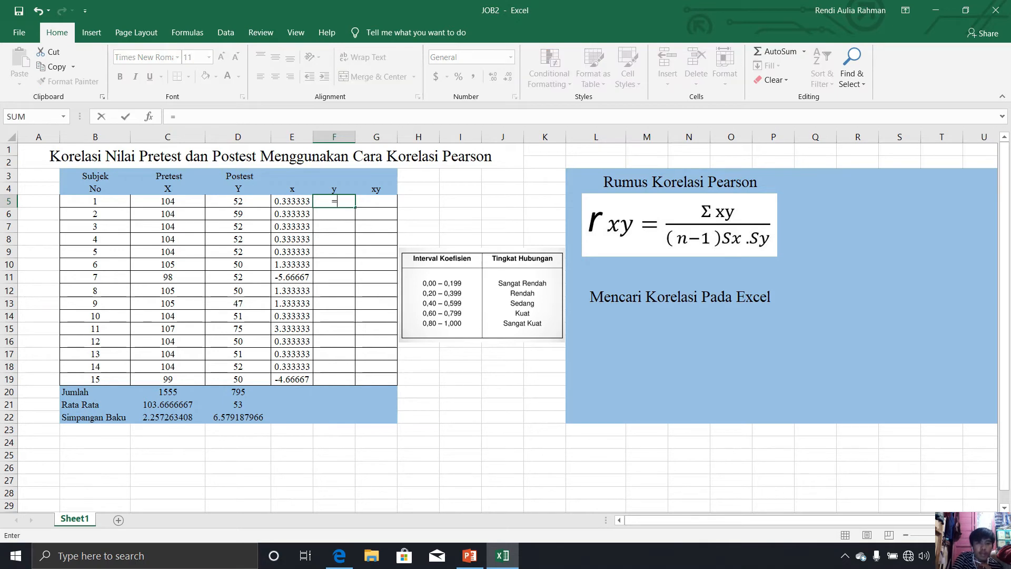
pyautogui.click(238, 201)
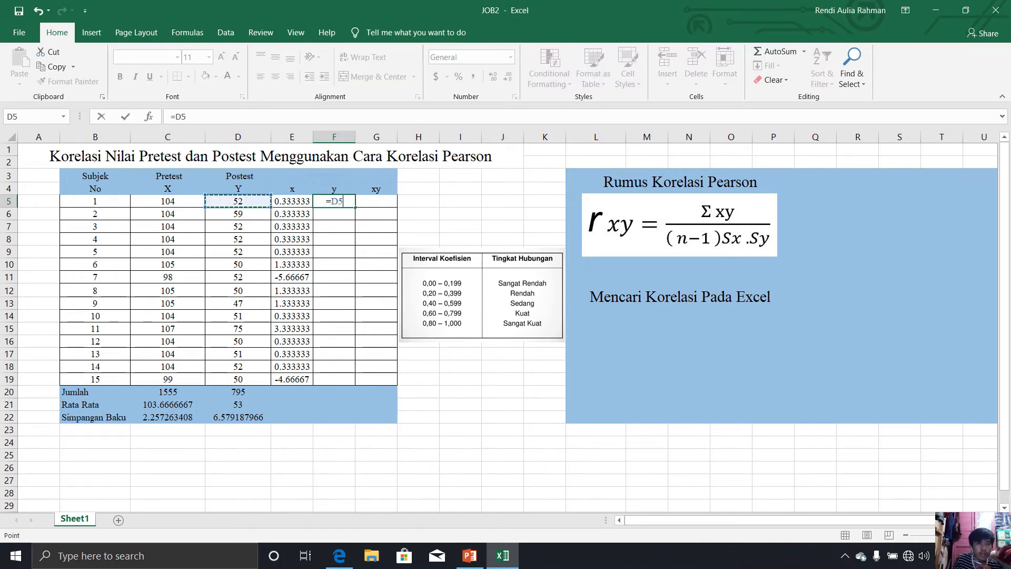
pyautogui.write('-')
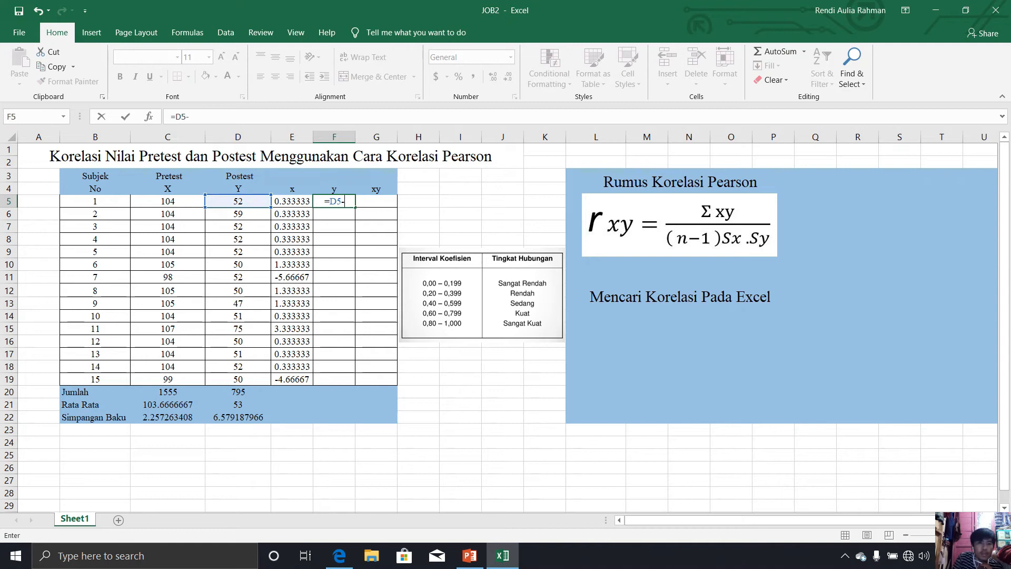
pyautogui.click(238, 405)
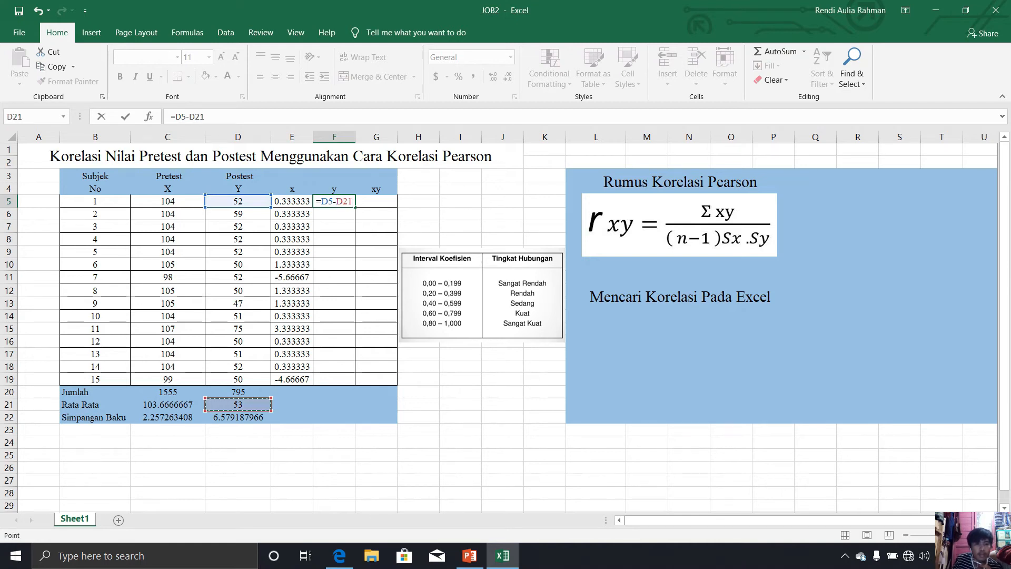
pyautogui.press('Left')
pyautogui.press('Left')
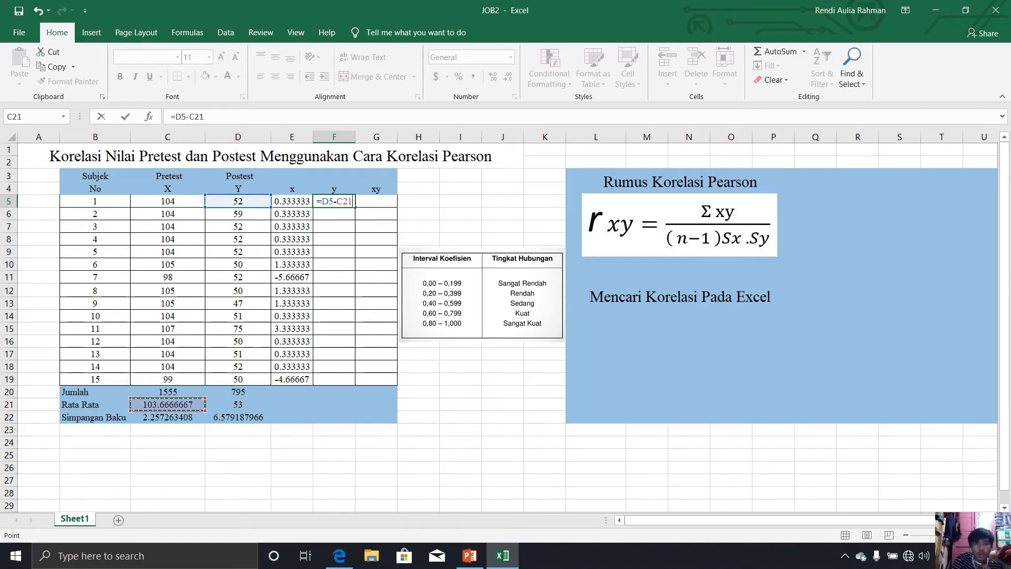
pyautogui.press('Right')
pyautogui.press('Right')
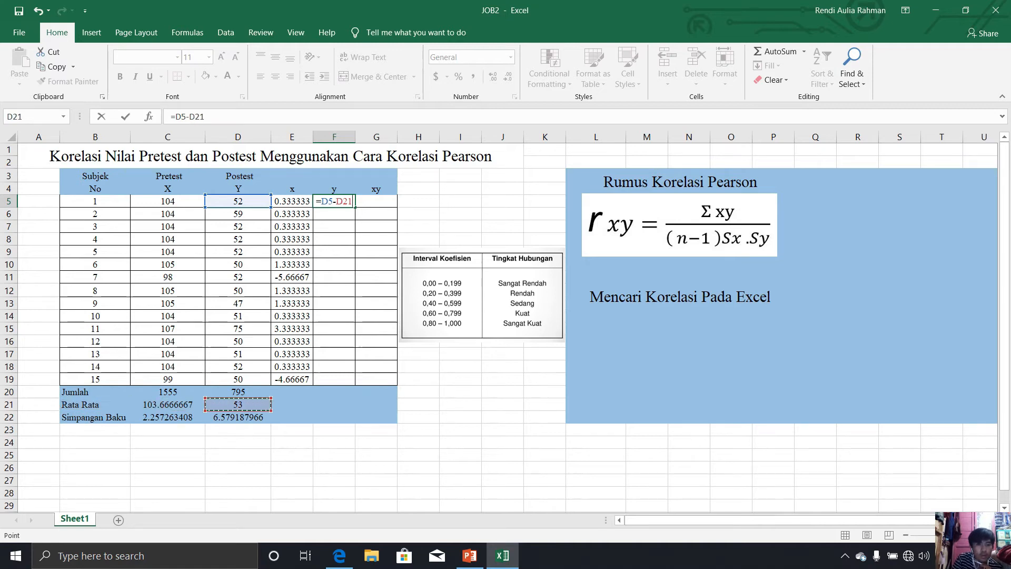
pyautogui.click(336, 201)
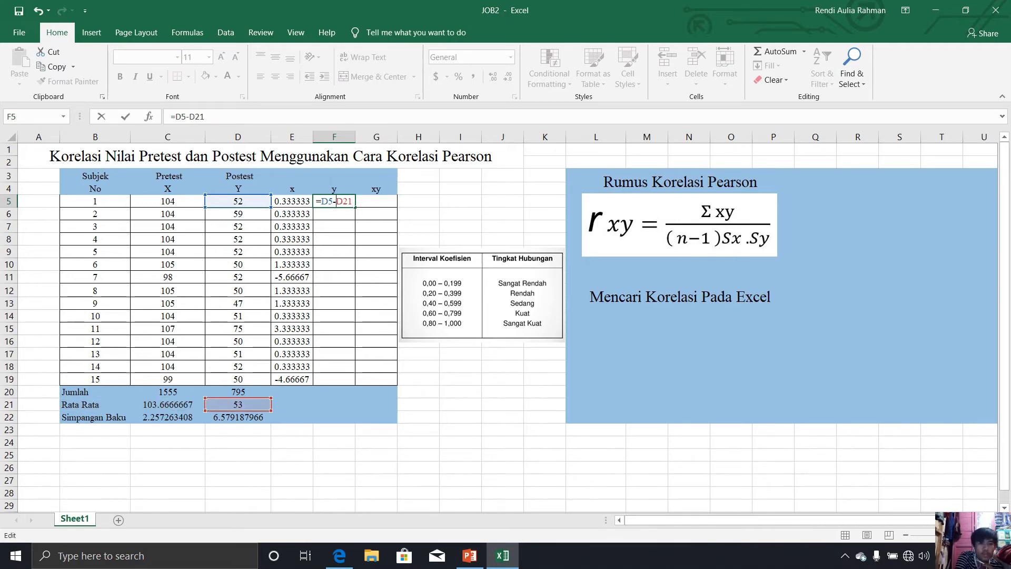
pyautogui.write('$')
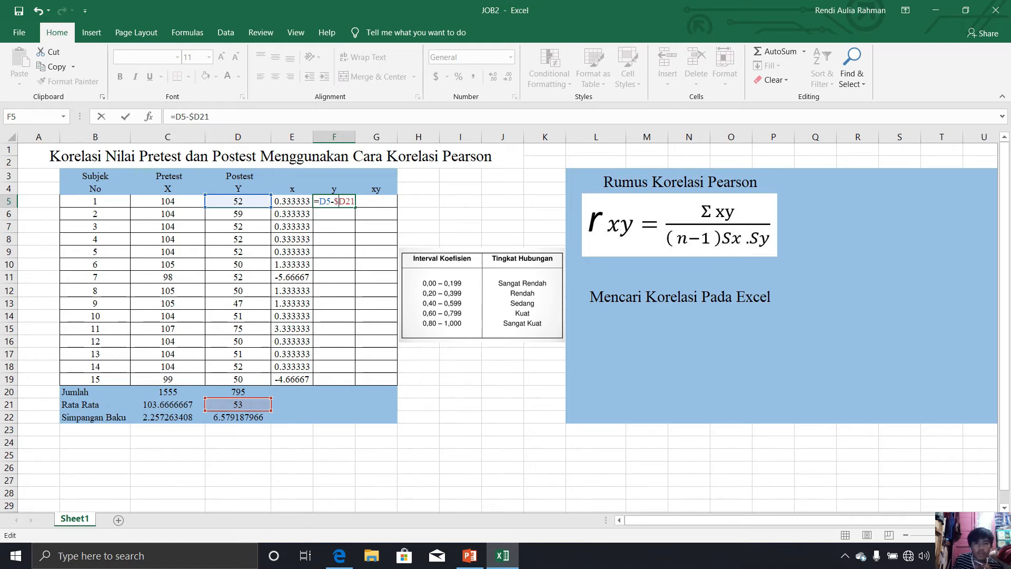
pyautogui.write('$')
pyautogui.press('Return')
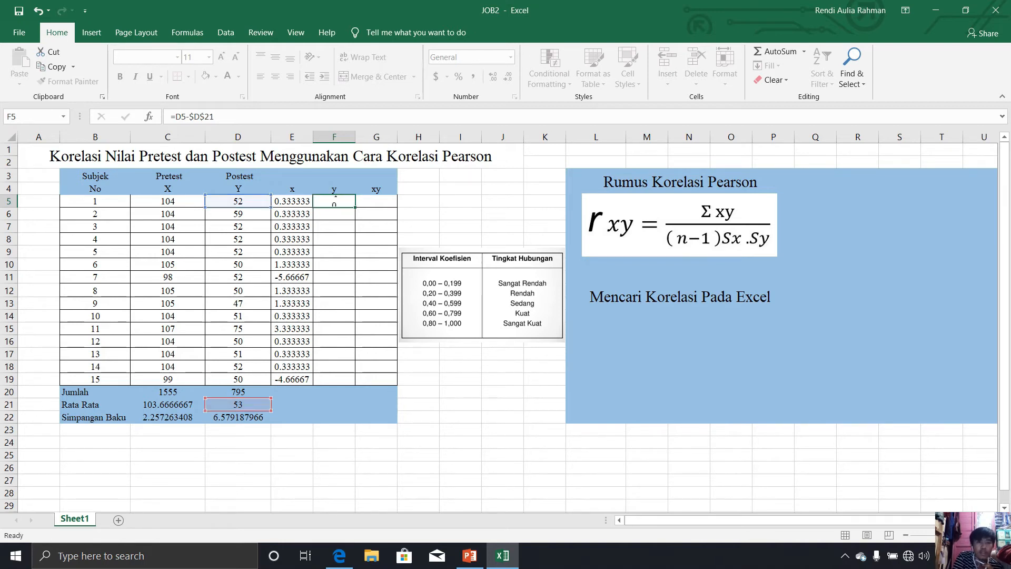
# Fill the y deviation formula from F5 down through F19 for all subjects.
pyautogui.click(334, 201)
pyautogui.moveTo(355, 207); pyautogui.dragTo(351, 381)
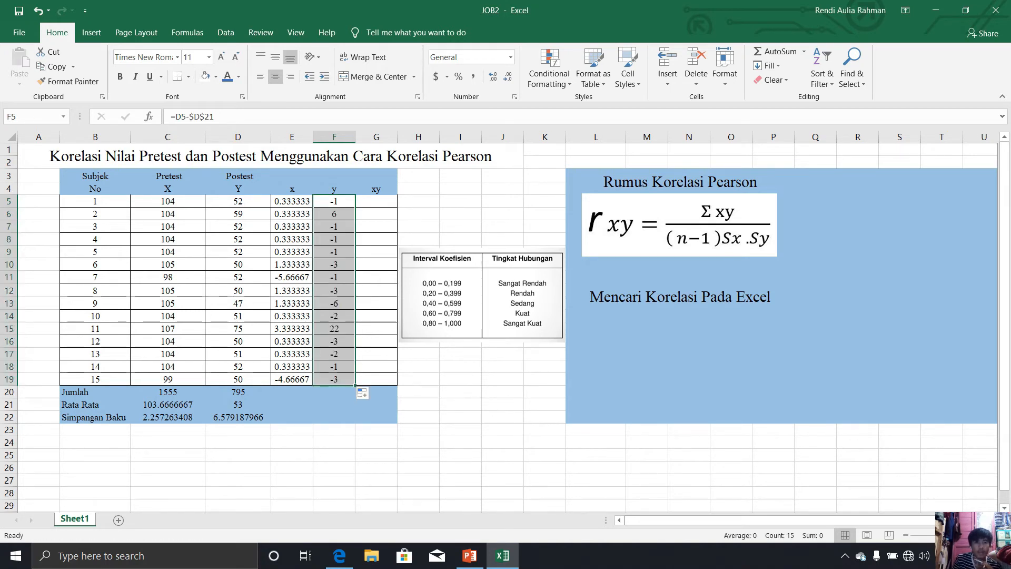
pyautogui.click(376, 429)
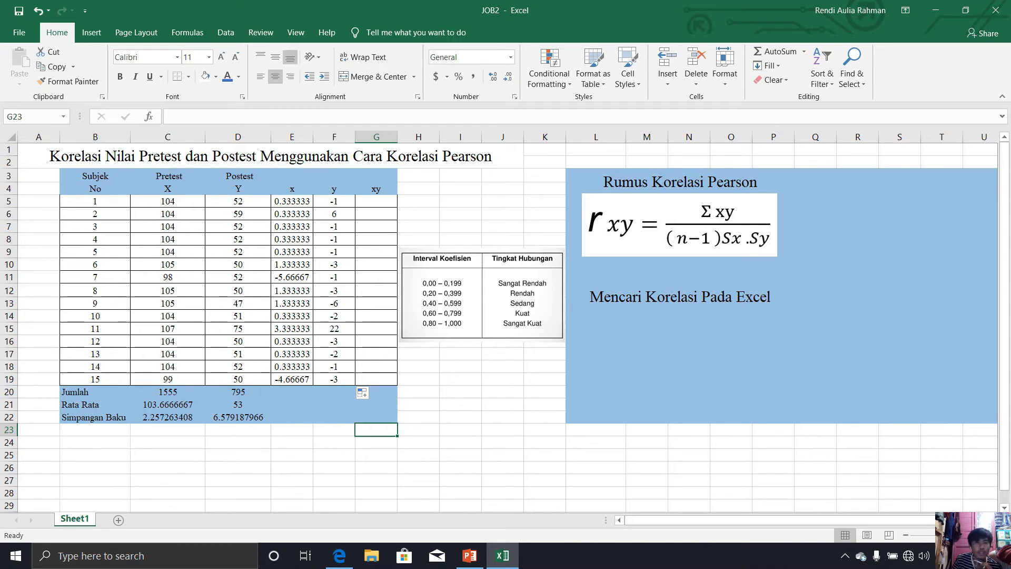
# Calculate the first subject's xy product in G5 with the formula =E5*F5.
pyautogui.click(376, 202)
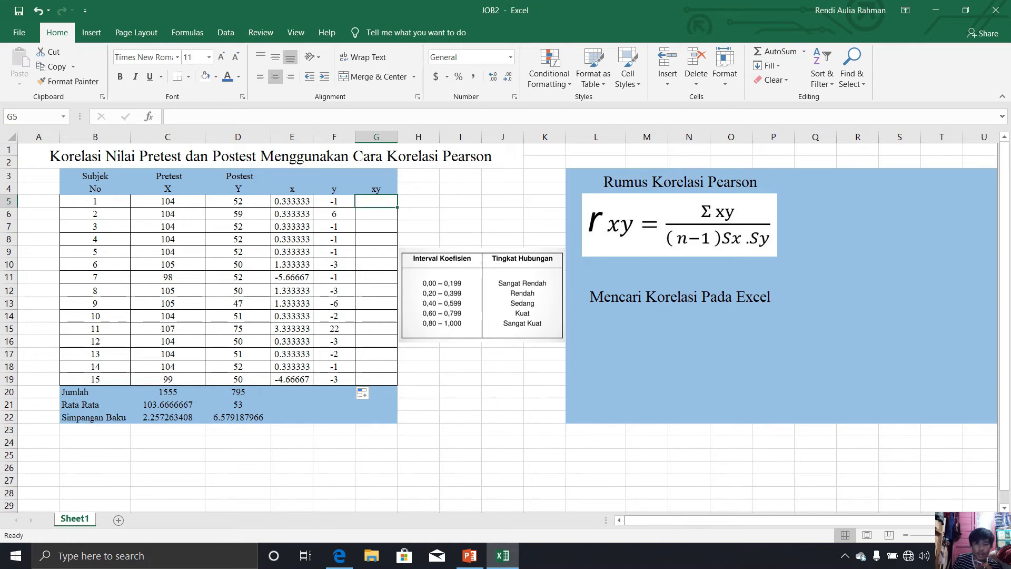
pyautogui.write('=')
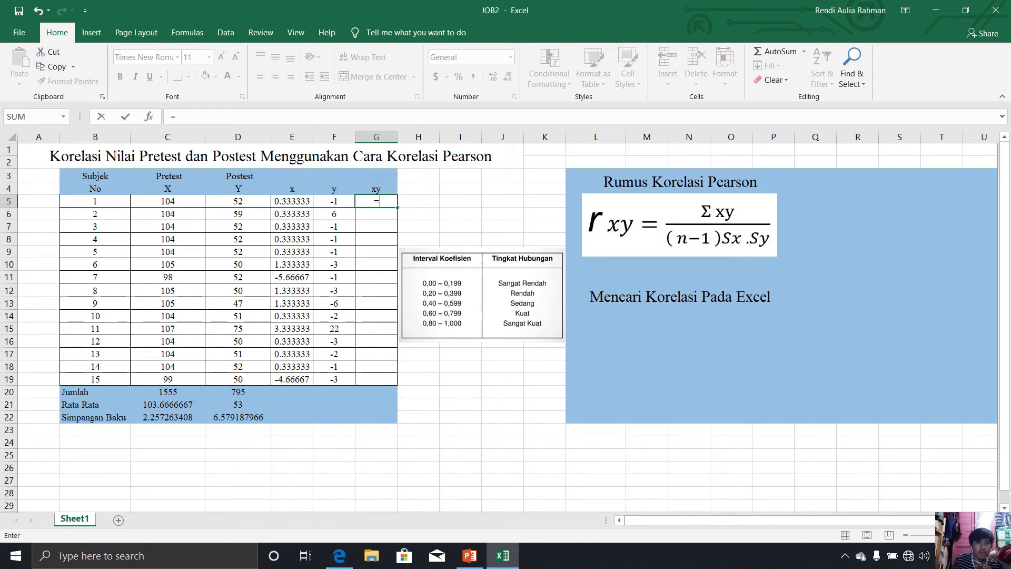
pyautogui.click(292, 201)
pyautogui.write('*')
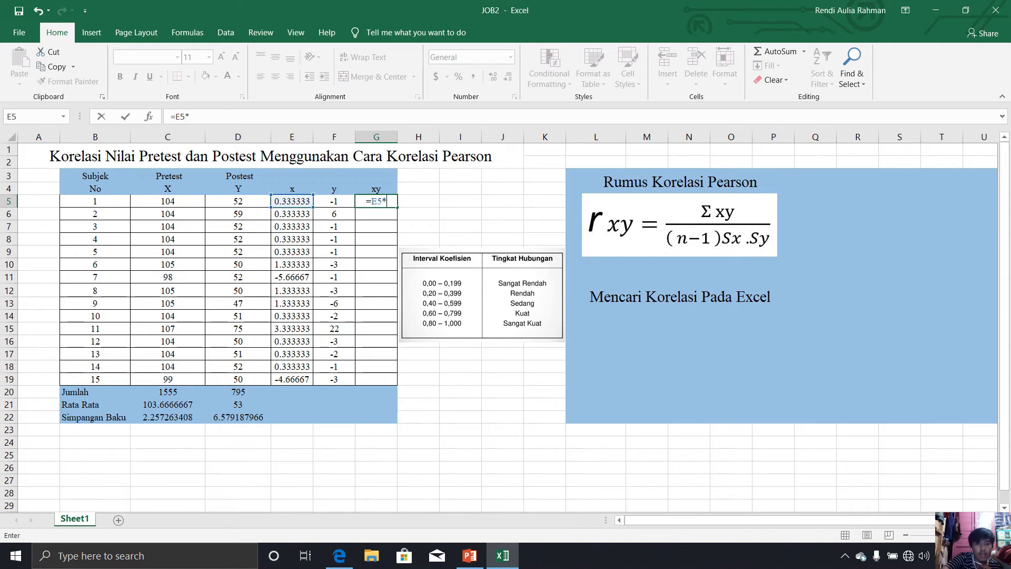
pyautogui.click(334, 201)
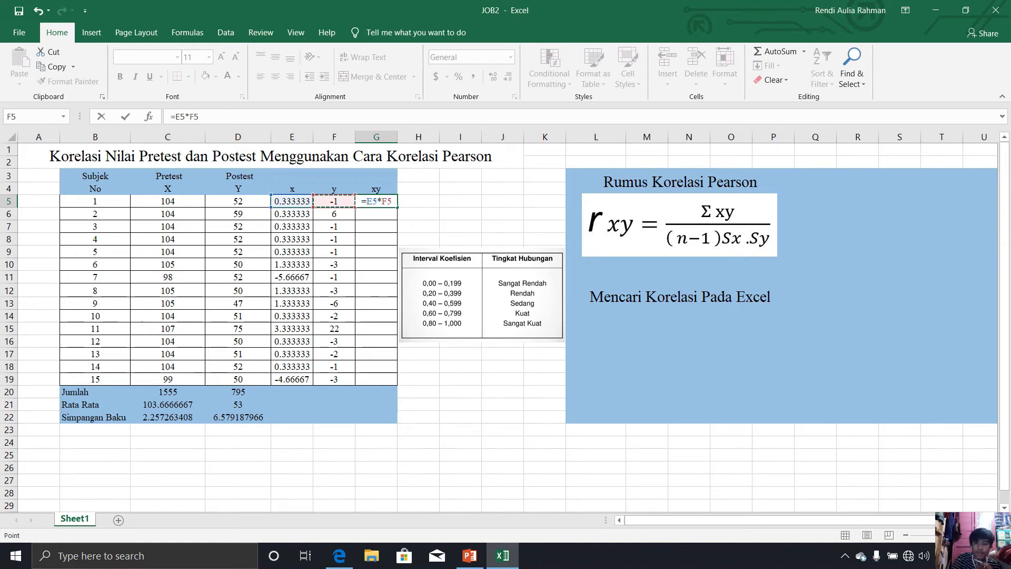
pyautogui.press('Return')
pyautogui.click(376, 201)
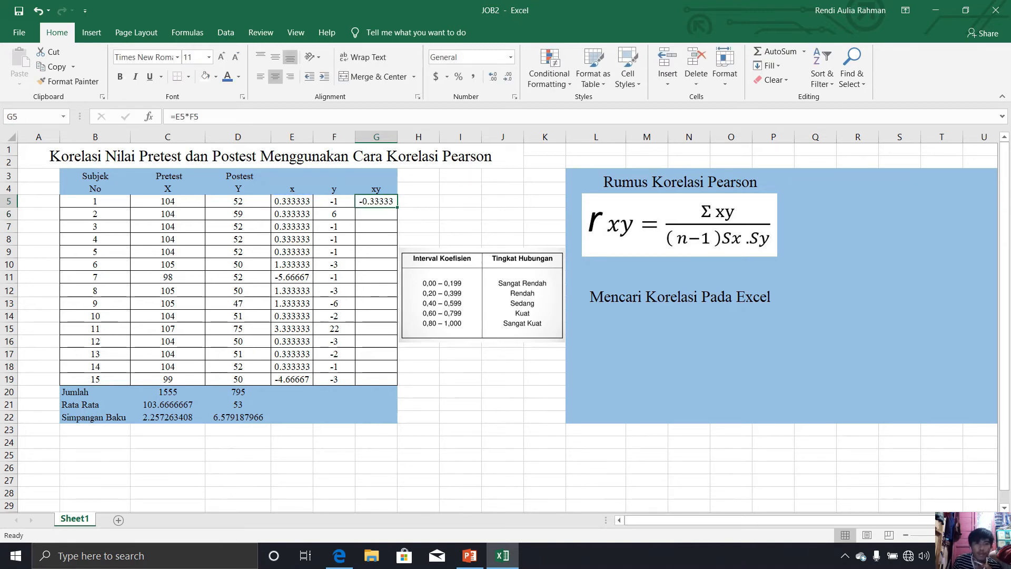
# Fill the xy product formula from G5 down through G19 and total the column in G20 with =SUM(G5:G19).
pyautogui.moveTo(397, 207); pyautogui.dragTo(392, 382)
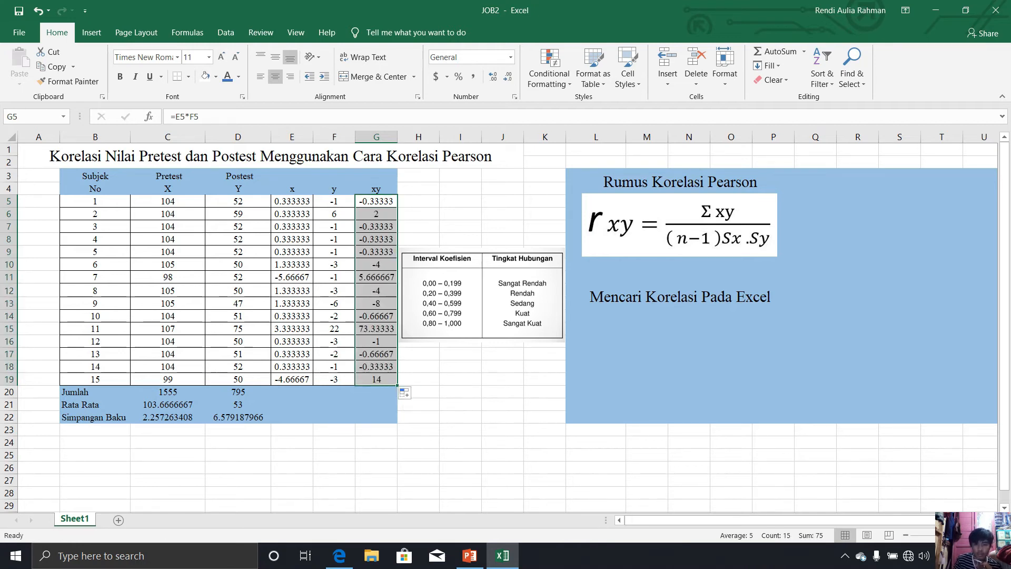
pyautogui.click(376, 392)
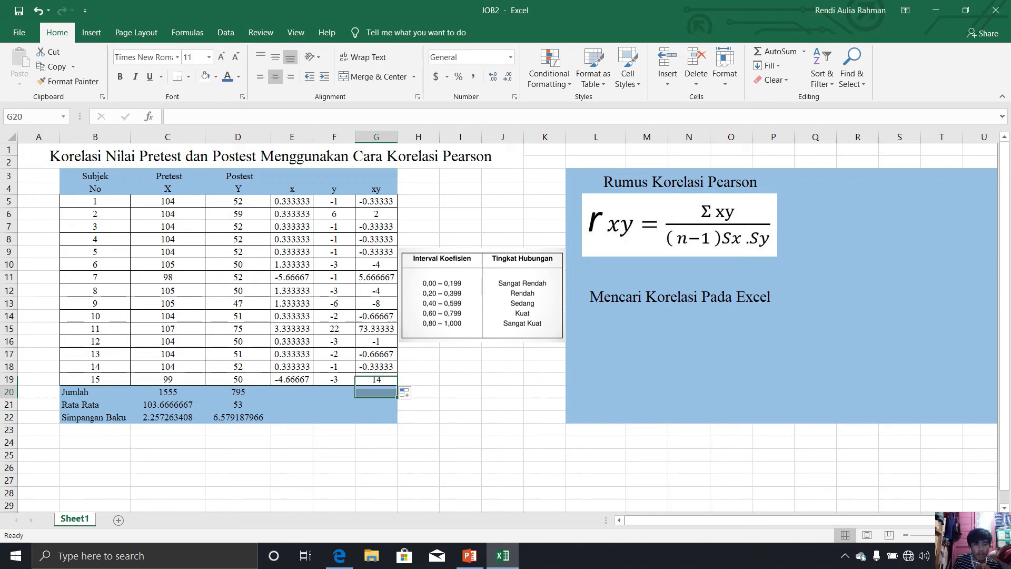
pyautogui.write('=')
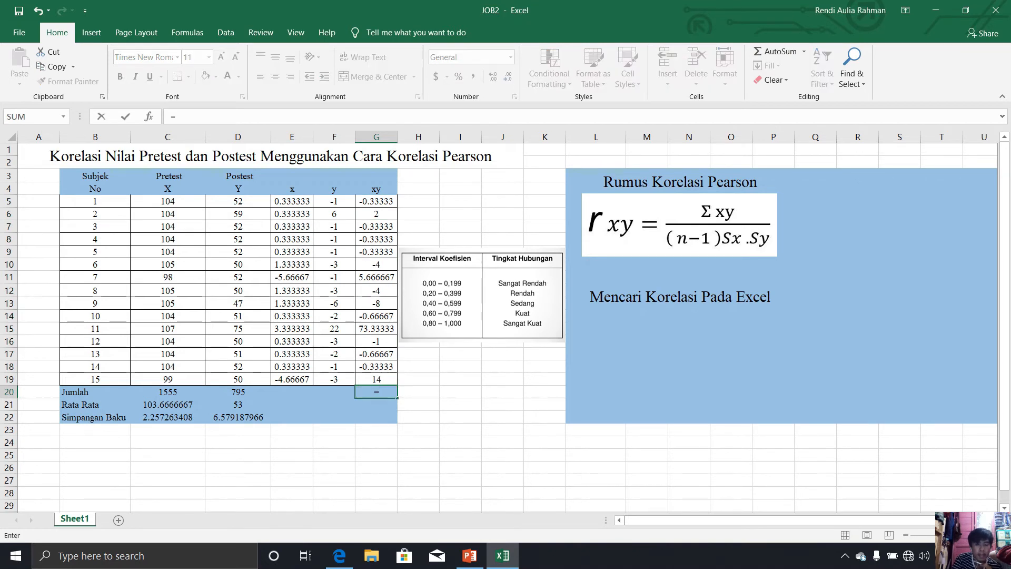
pyautogui.write('SU')
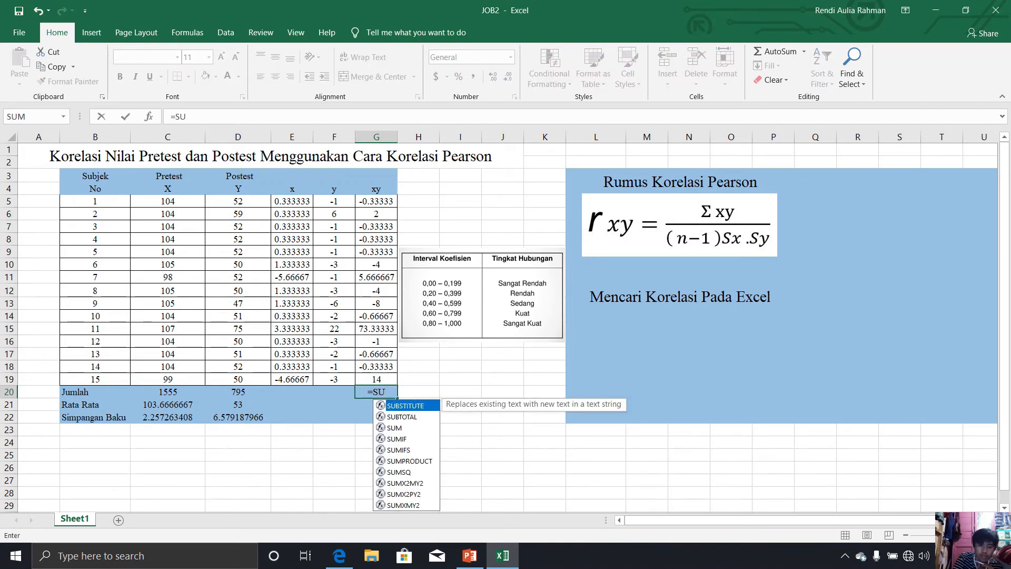
pyautogui.write('M(')
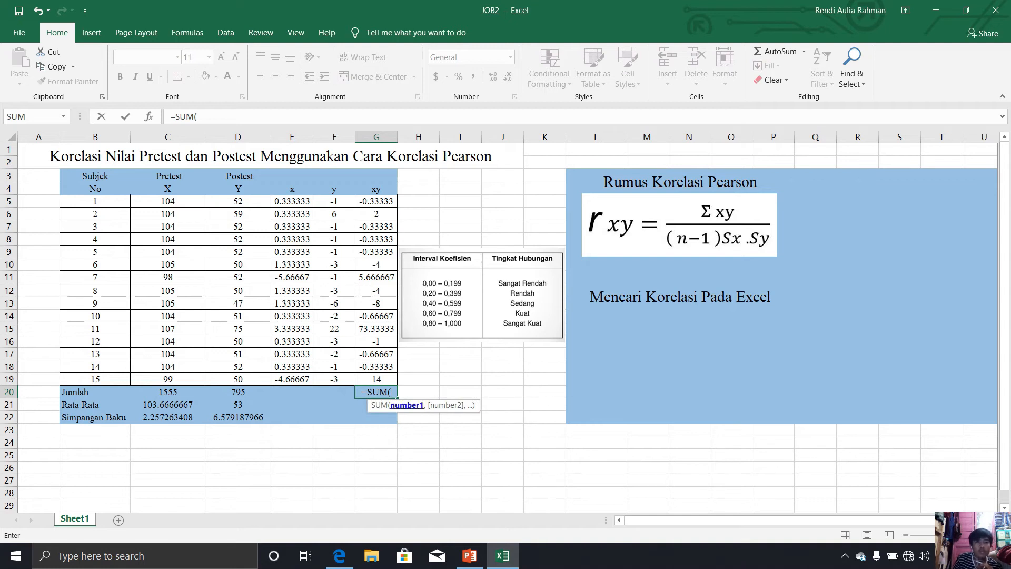
pyautogui.click(376, 201)
pyautogui.write(':G20')
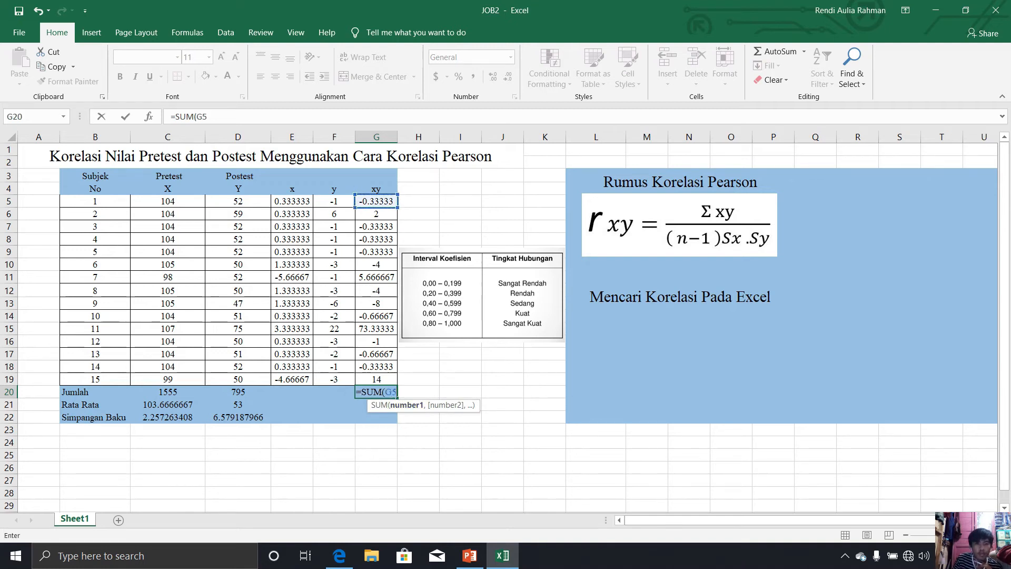
pyautogui.press('BackSpace')
pyautogui.write('9')
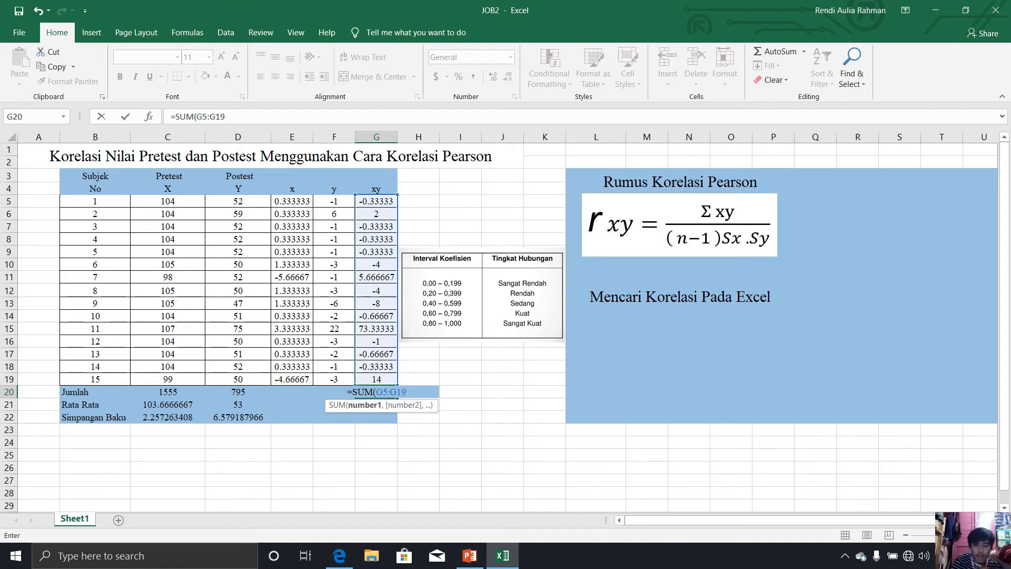
pyautogui.press('Return')
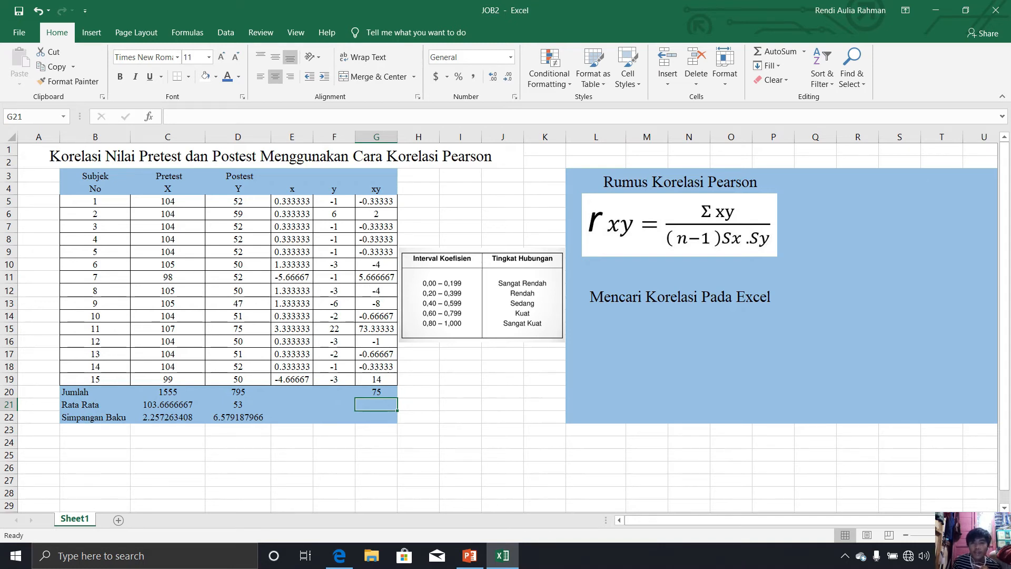
# Calculate the Pearson correlation manually in Q6, beside the formula image, as =G20/(14*C22*D22), and check the entered formula.
pyautogui.click(786, 214)
pyautogui.click(822, 214)
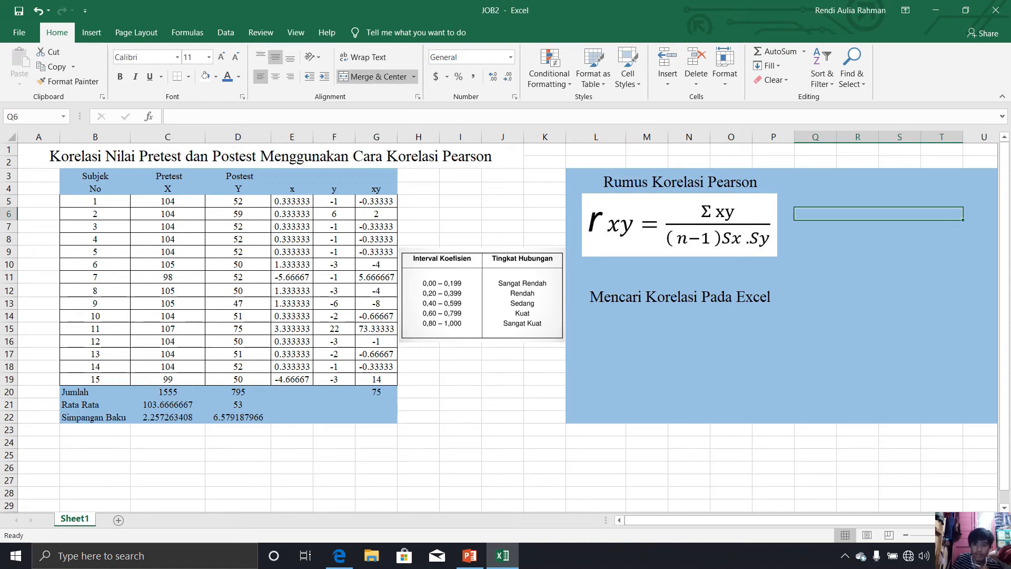
pyautogui.write('=')
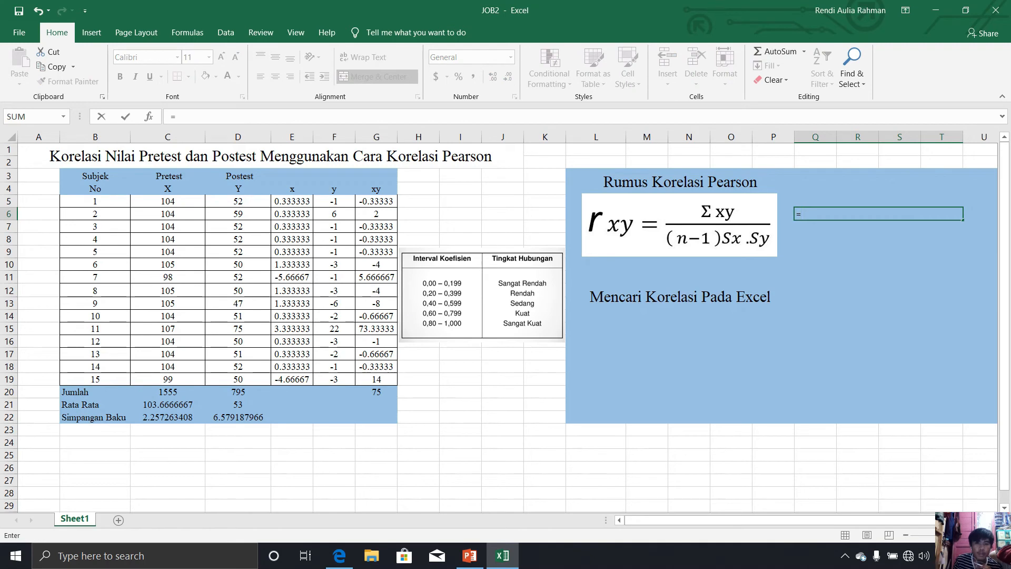
pyautogui.click(376, 392)
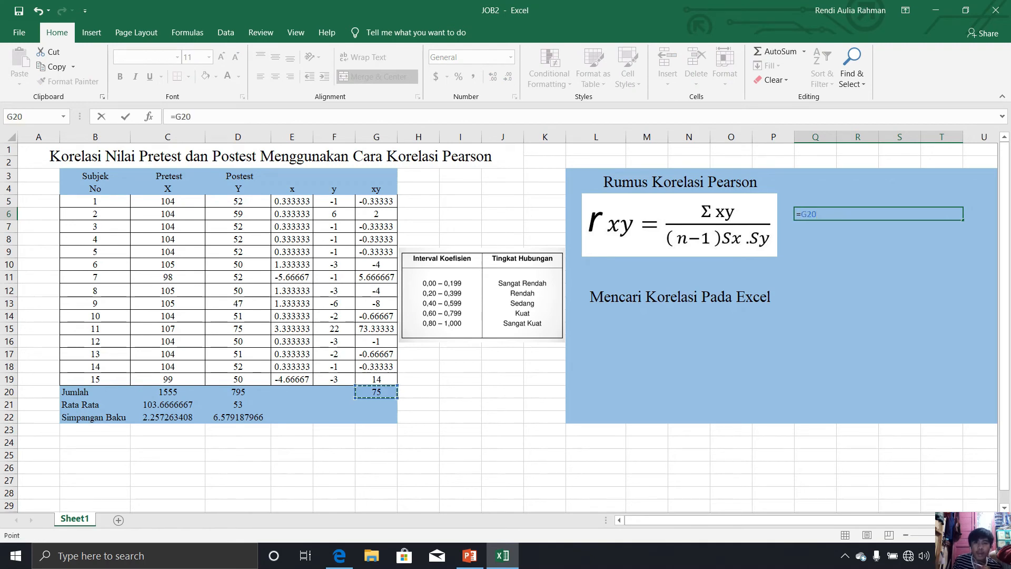
pyautogui.write('/')
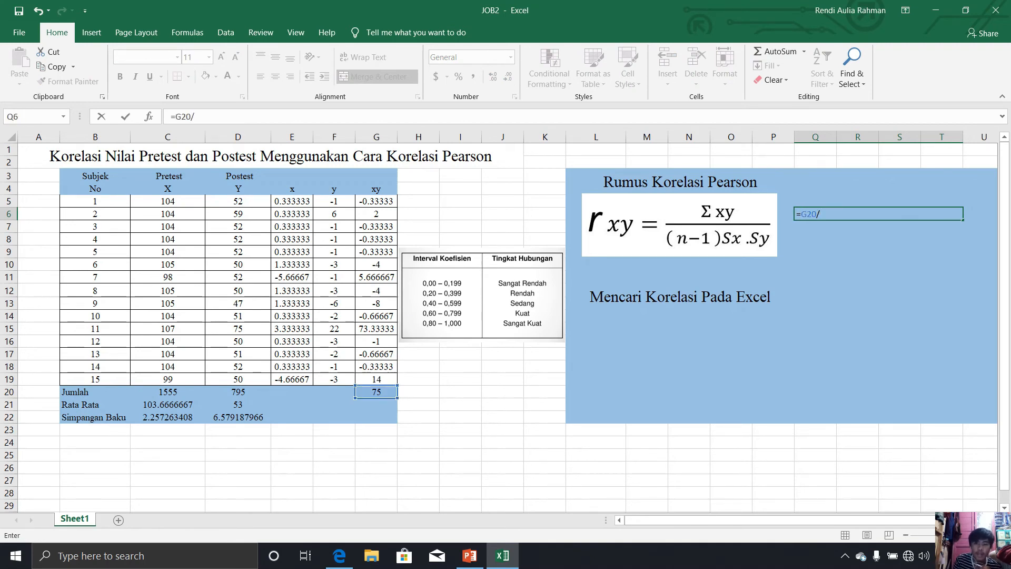
pyautogui.write('(')
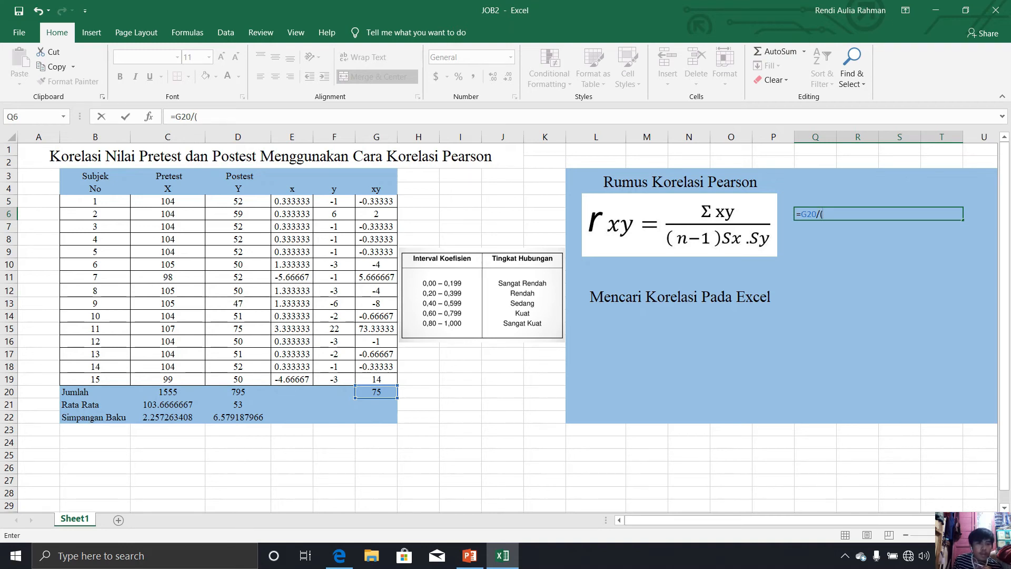
pyautogui.write('1')
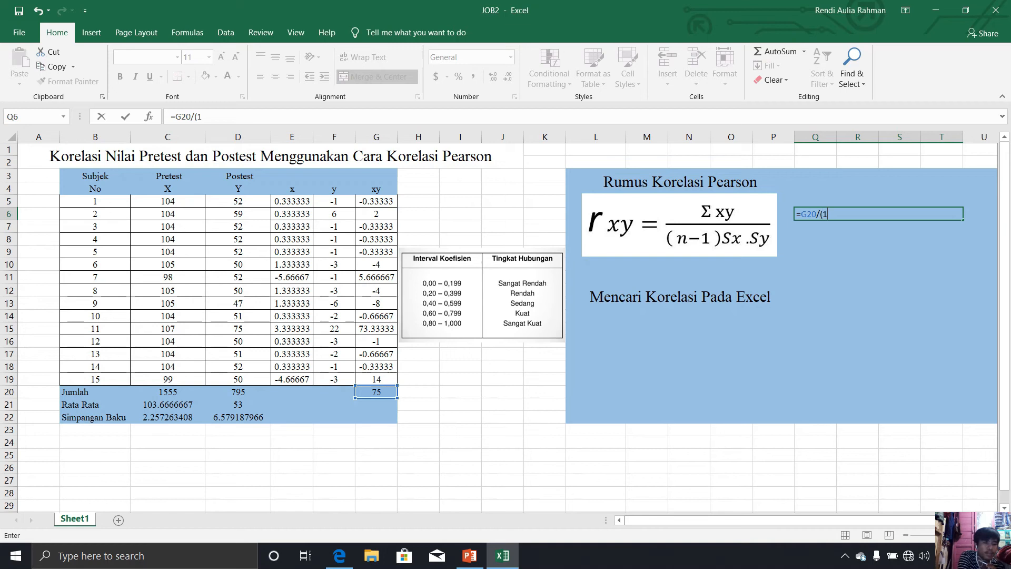
pyautogui.write('4)')
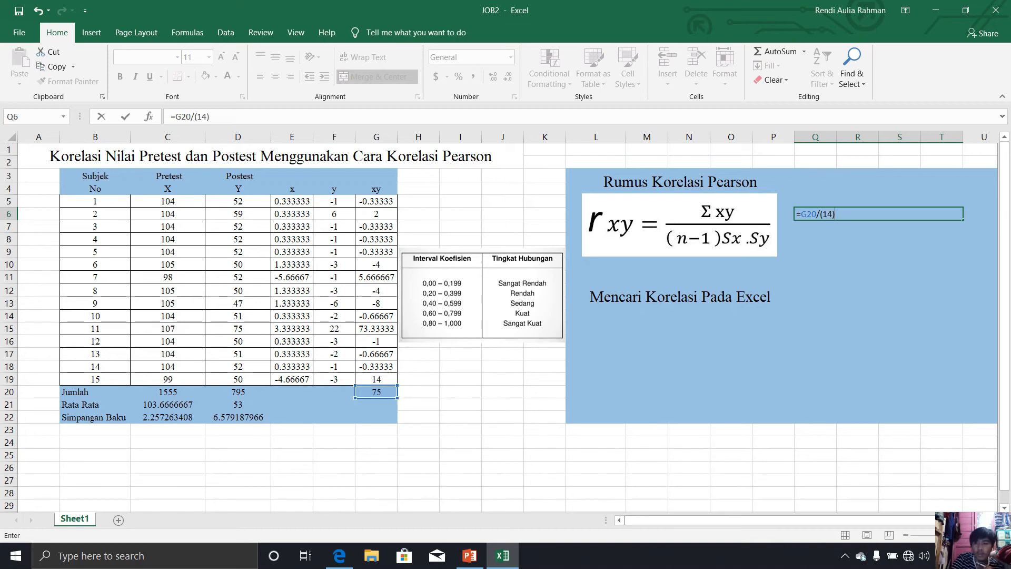
pyautogui.press('BackSpace')
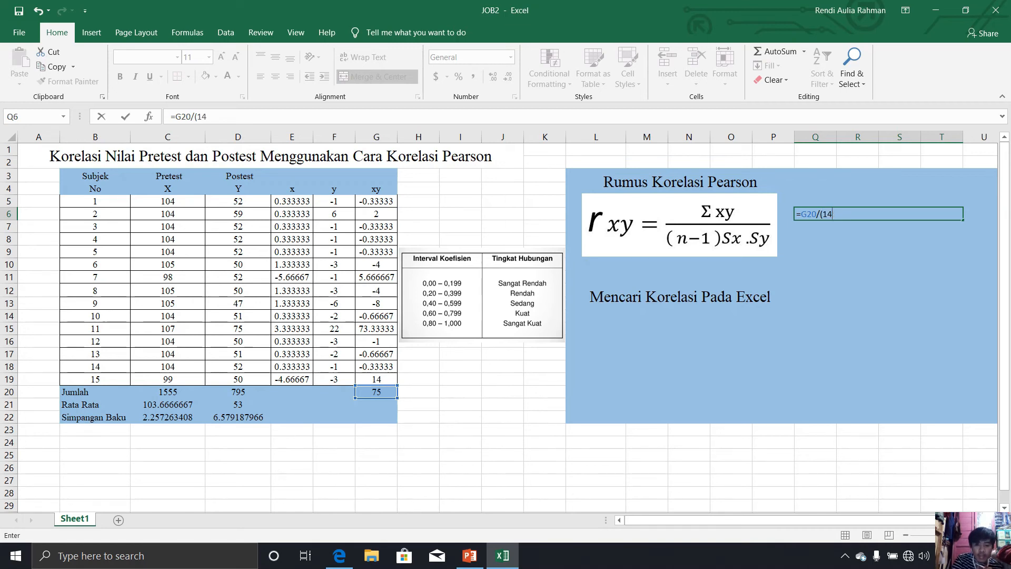
pyautogui.write('*')
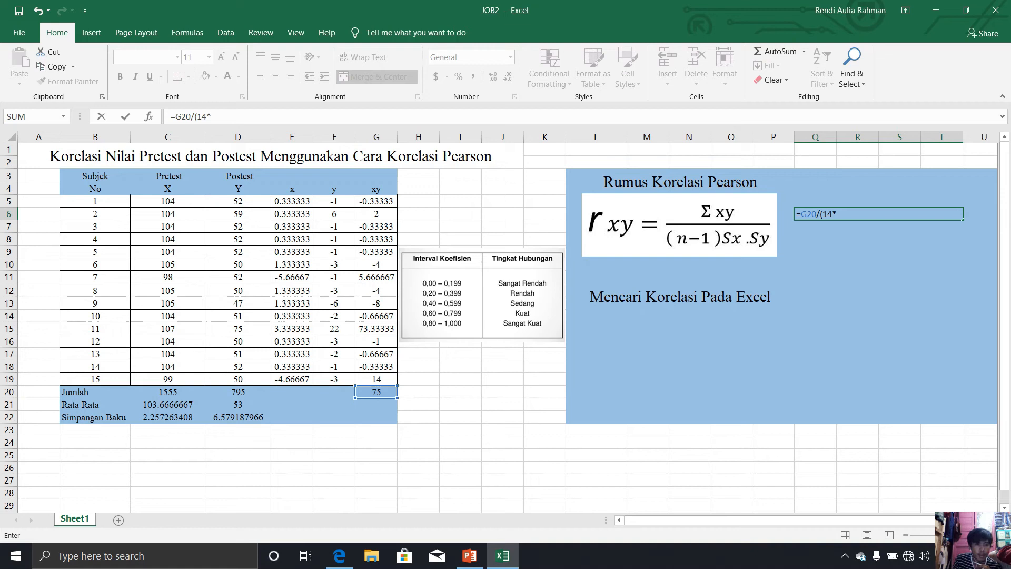
pyautogui.click(168, 418)
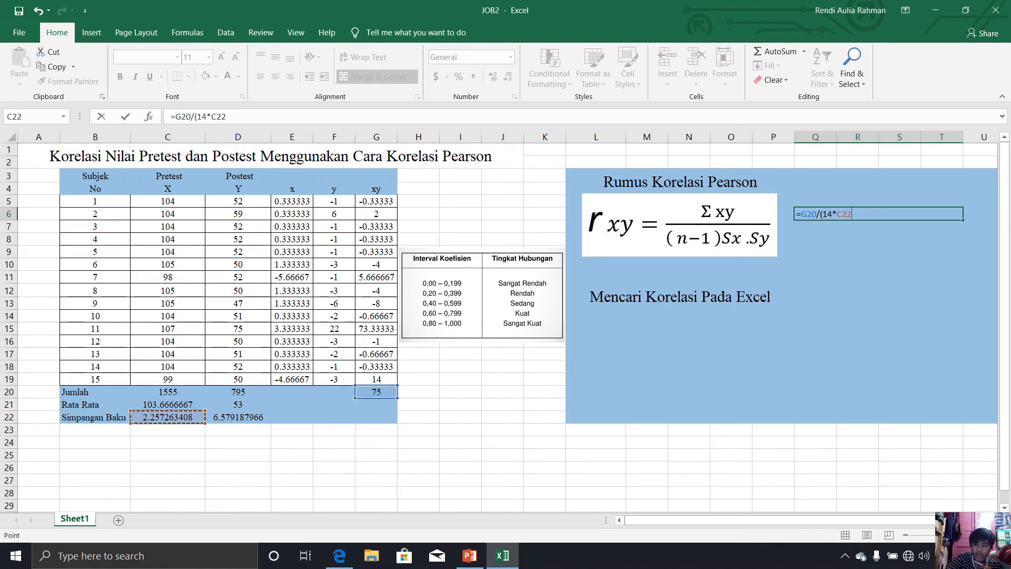
pyautogui.write('*')
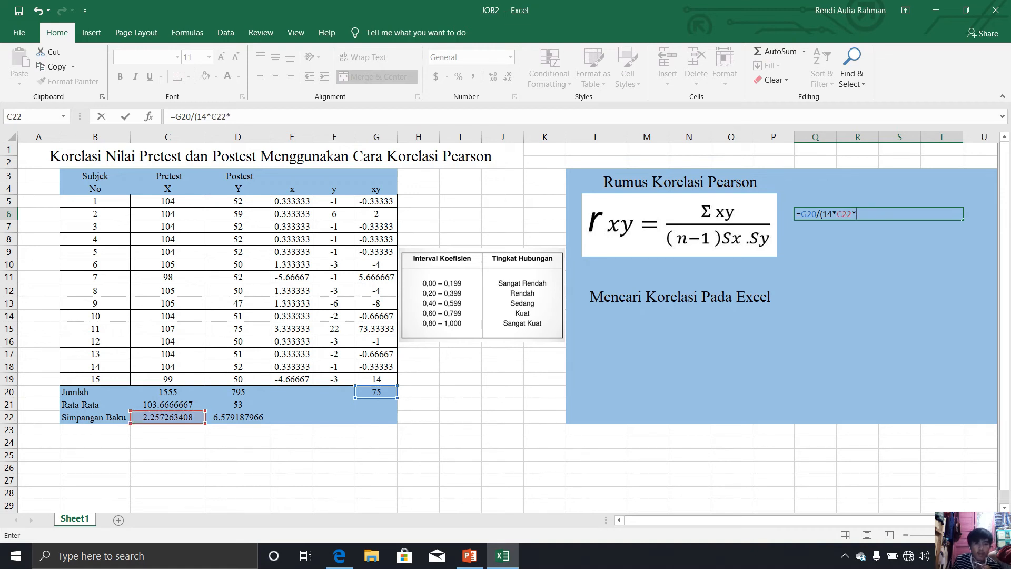
pyautogui.click(238, 417)
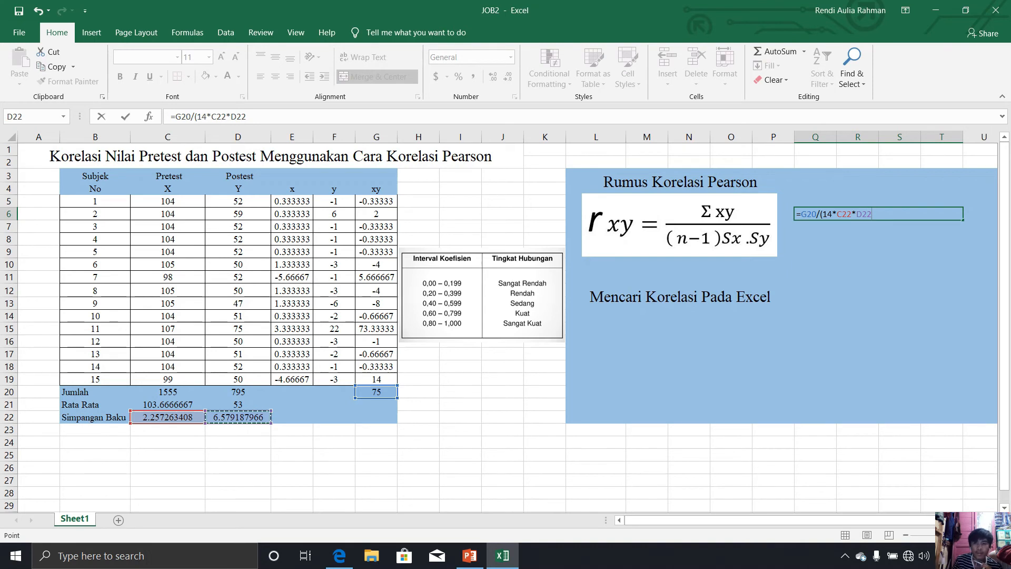
pyautogui.write(')')
pyautogui.press('Return')
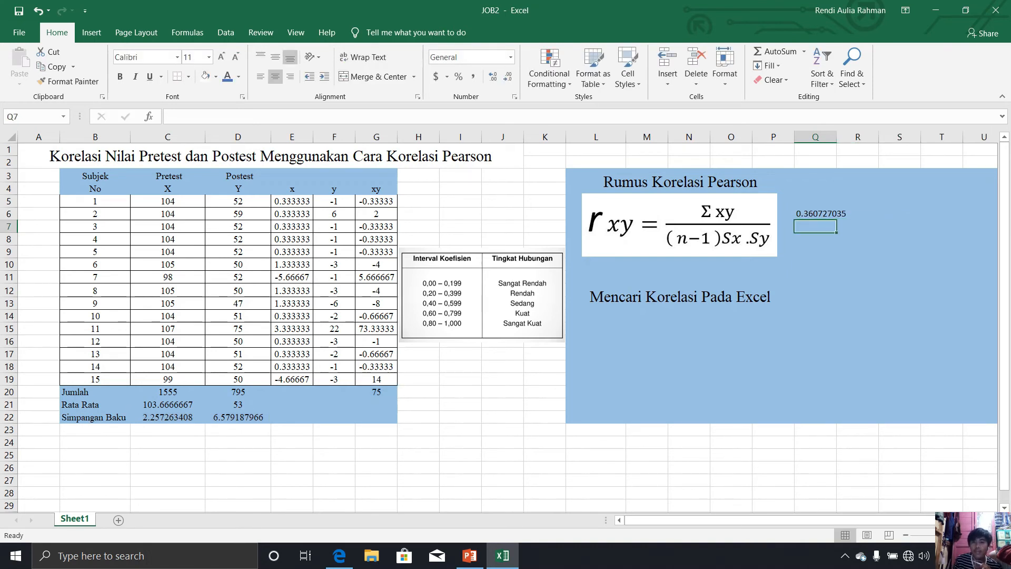
pyautogui.click(843, 214)
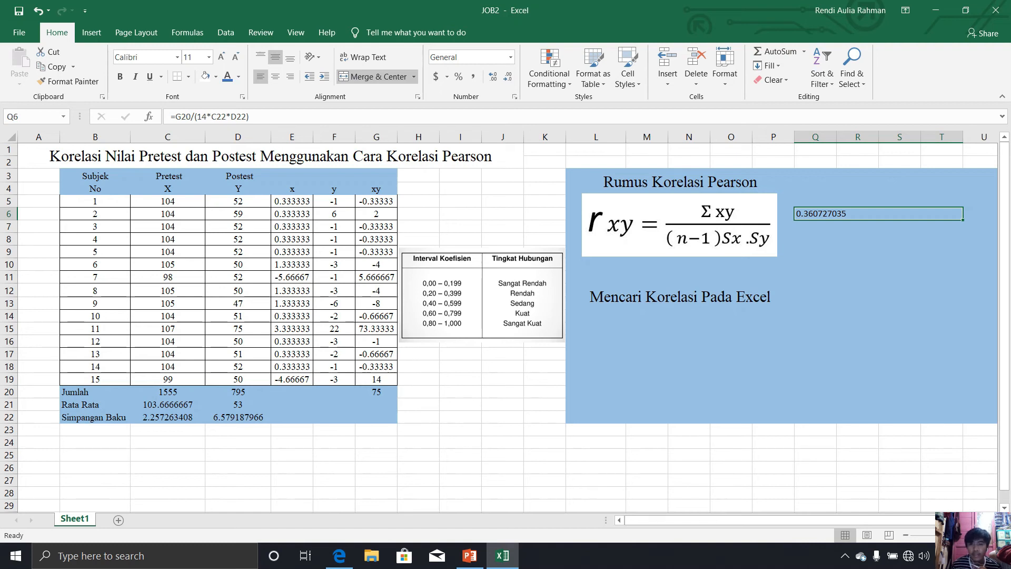
# Calculate the correlation in L15, under the heading Mencari Korelasi Pada Excel, with the function =PEARSON(C5:C19,D5:D19).
pyautogui.click(680, 297)
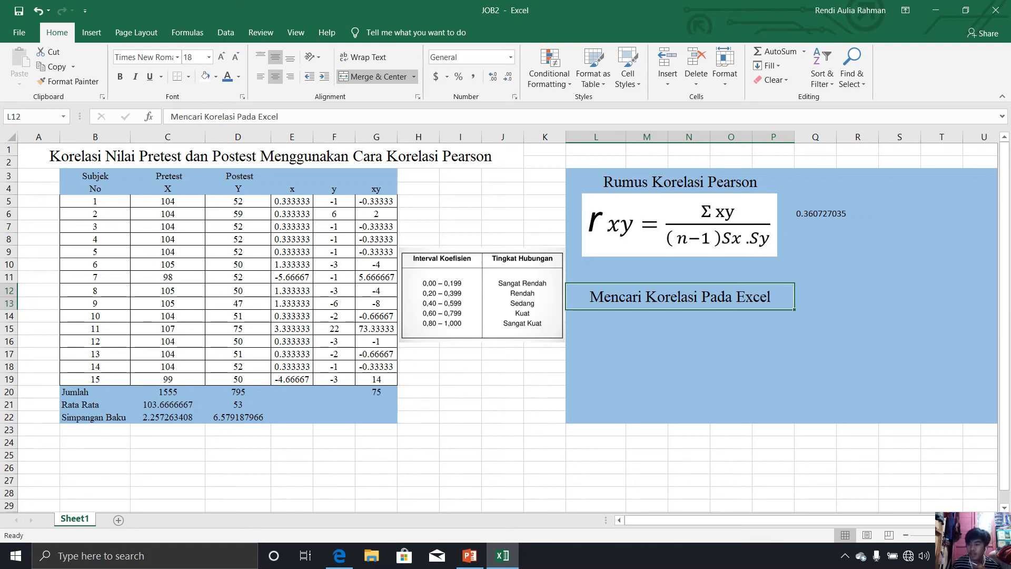
pyautogui.click(596, 342)
pyautogui.click(611, 329)
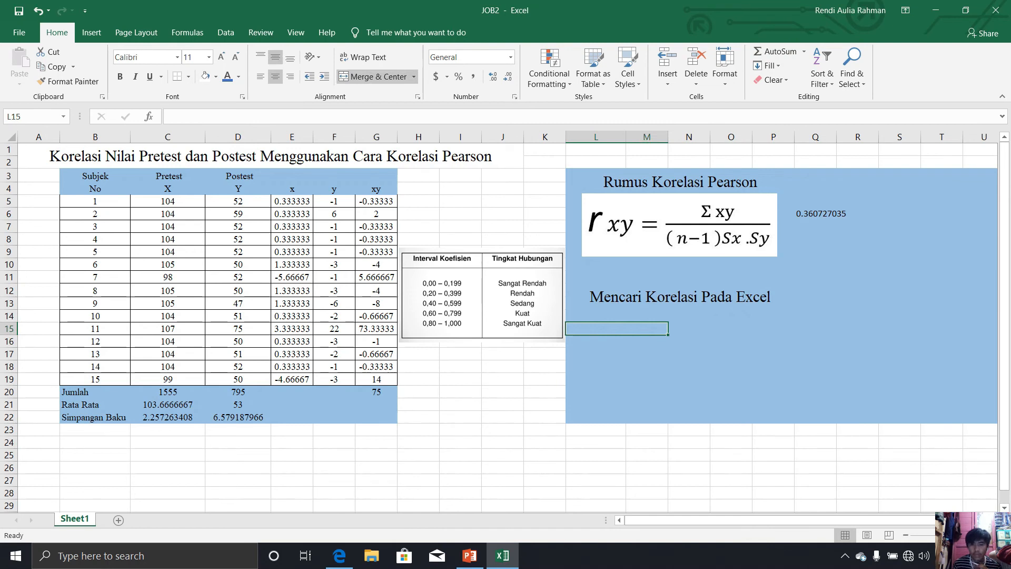
pyautogui.write('=P')
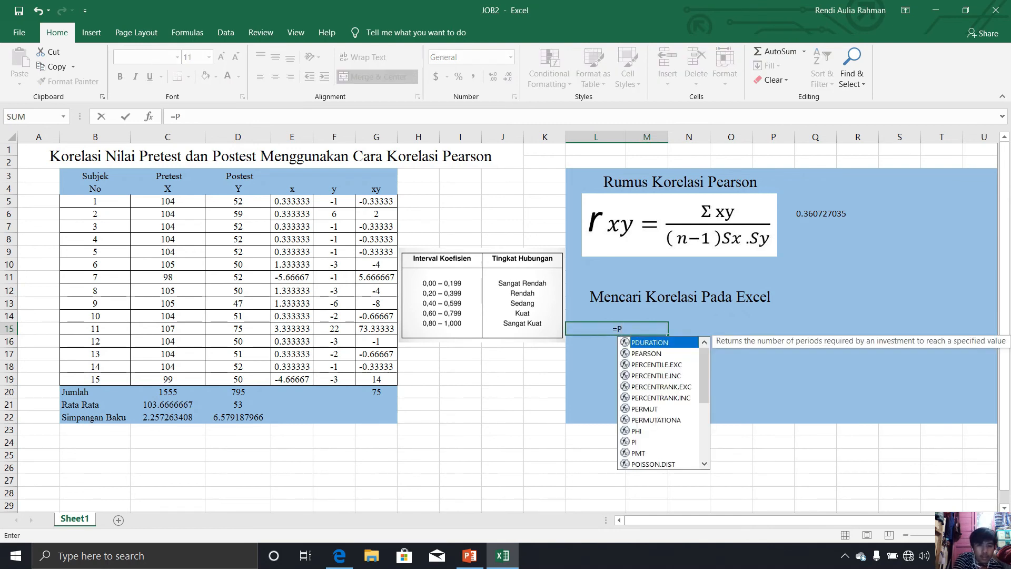
pyautogui.write('E')
pyautogui.press('Tab')
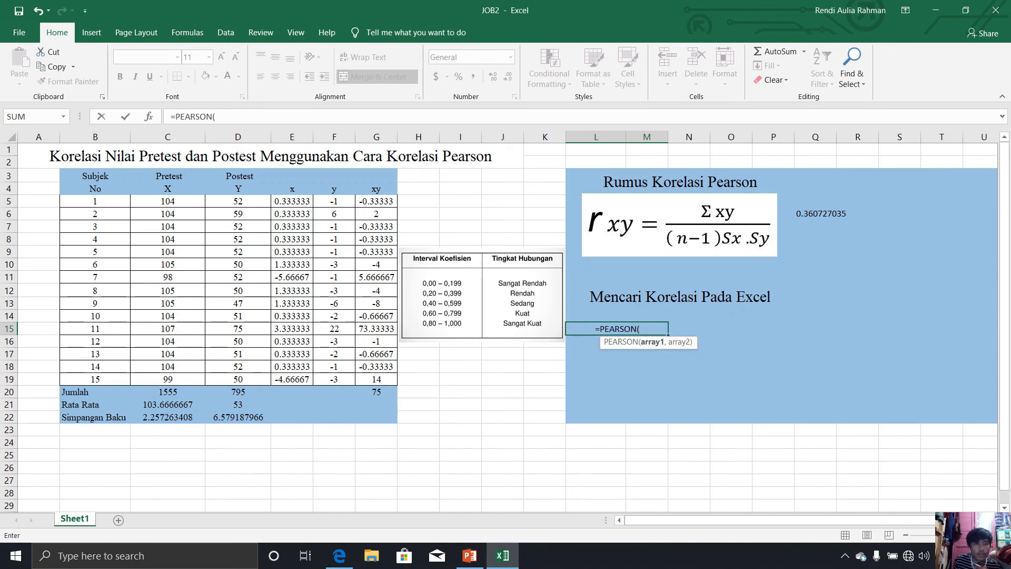
pyautogui.click(167, 201)
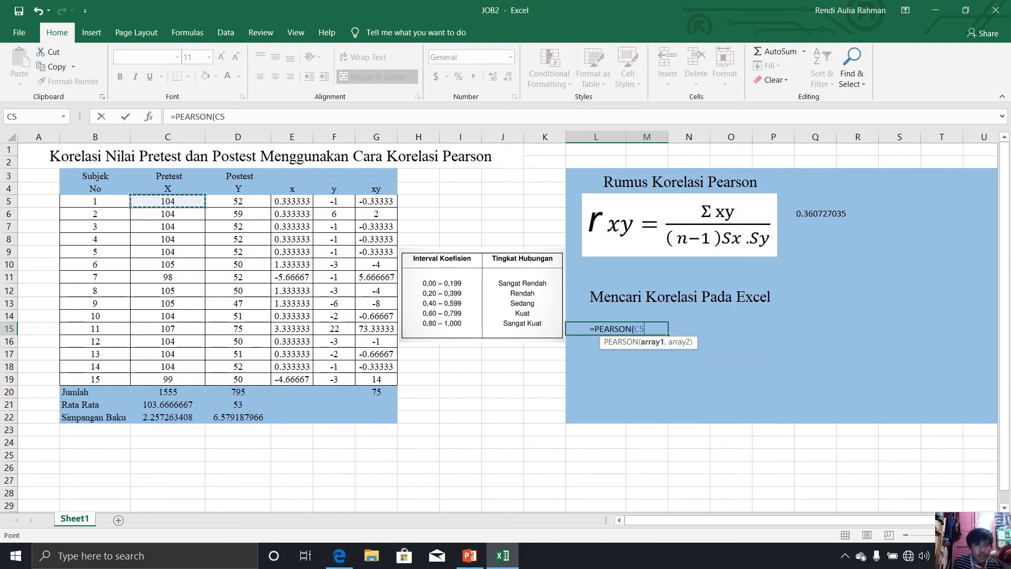
pyautogui.moveTo(168, 201); pyautogui.dragTo(168, 379)
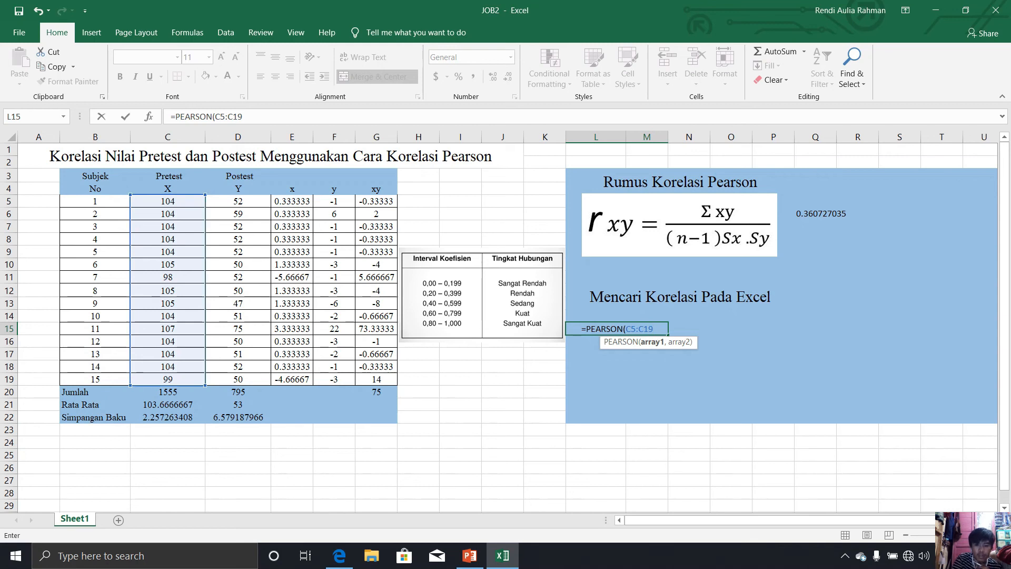
pyautogui.write(',')
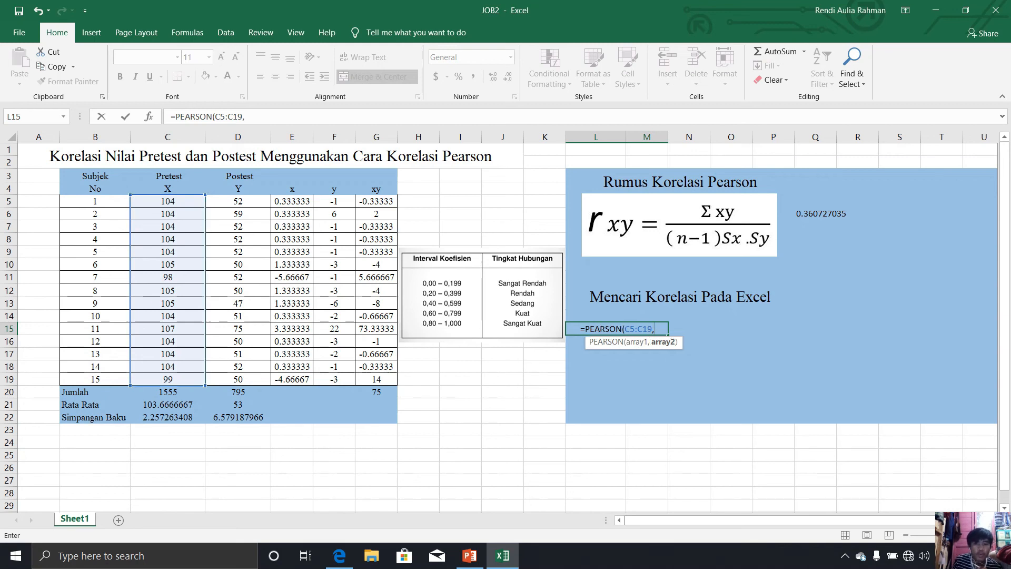
pyautogui.click(237, 201)
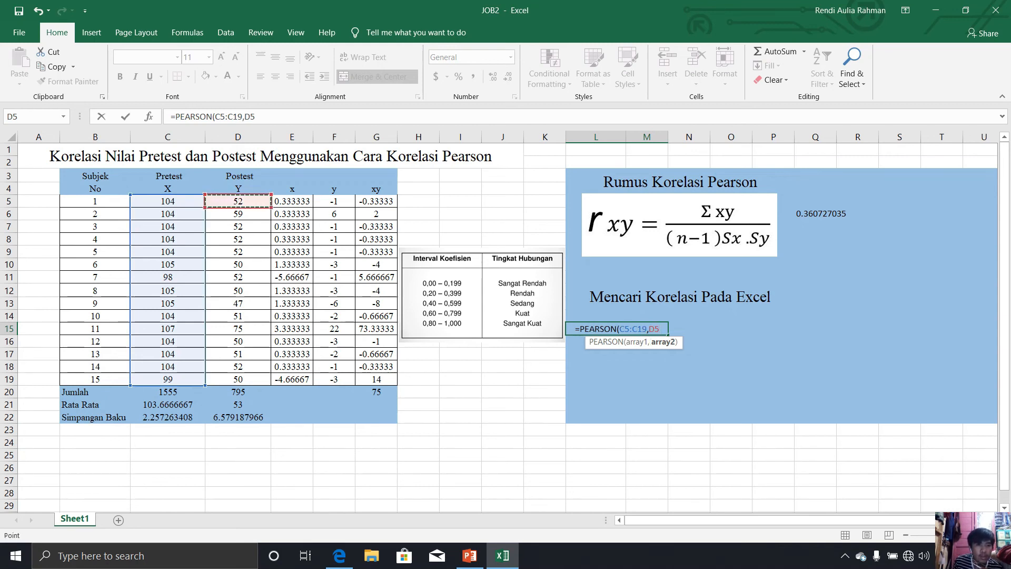
pyautogui.moveTo(237, 201); pyautogui.dragTo(238, 379)
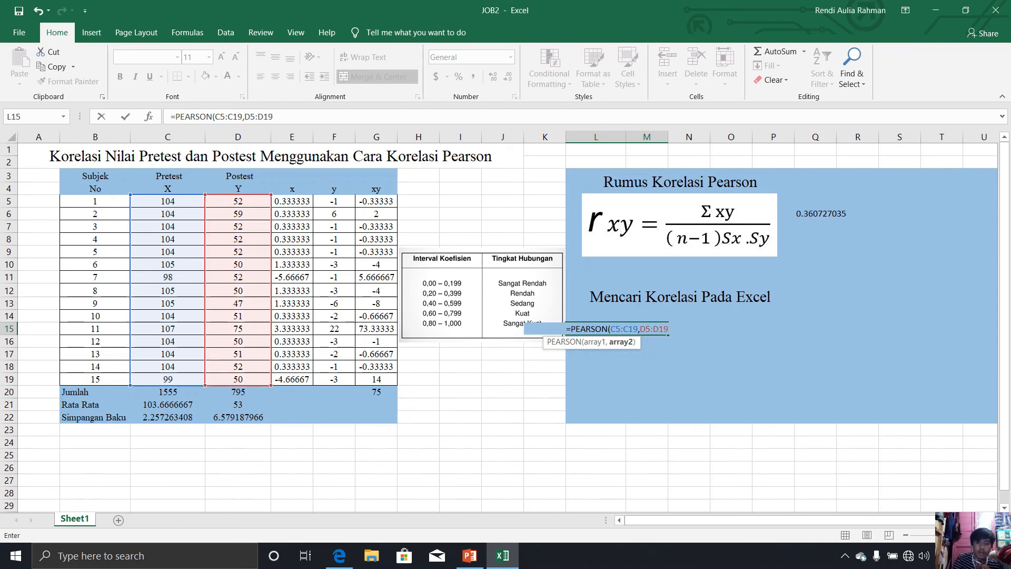
pyautogui.write(')')
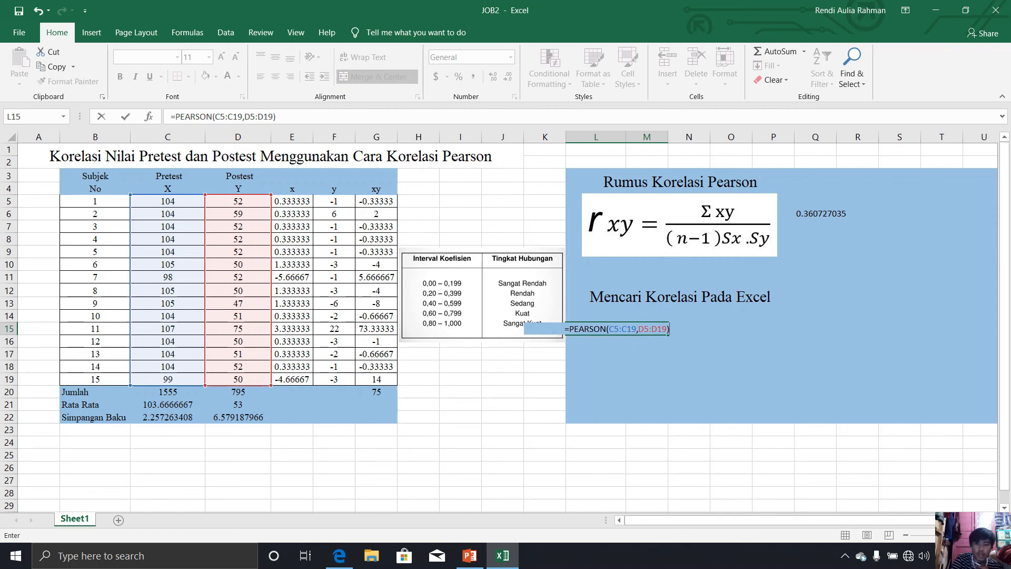
pyautogui.press('Return')
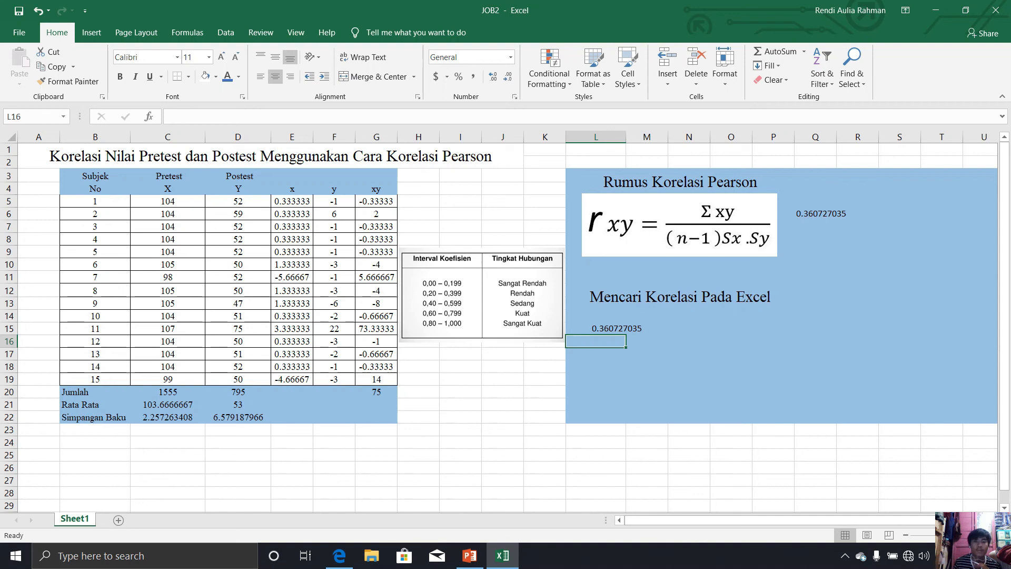
pyautogui.click(544, 455)
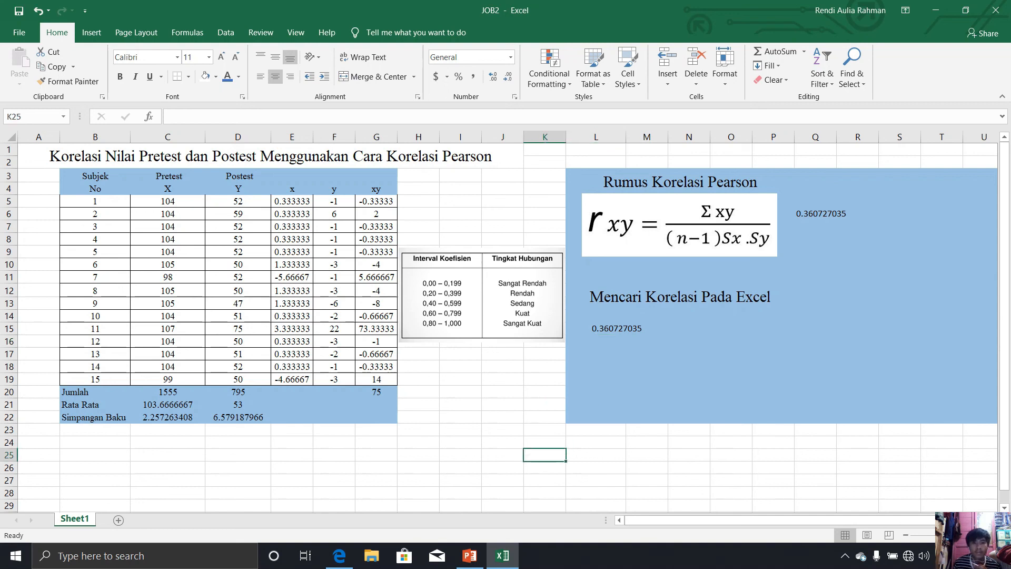
pyautogui.click(617, 328)
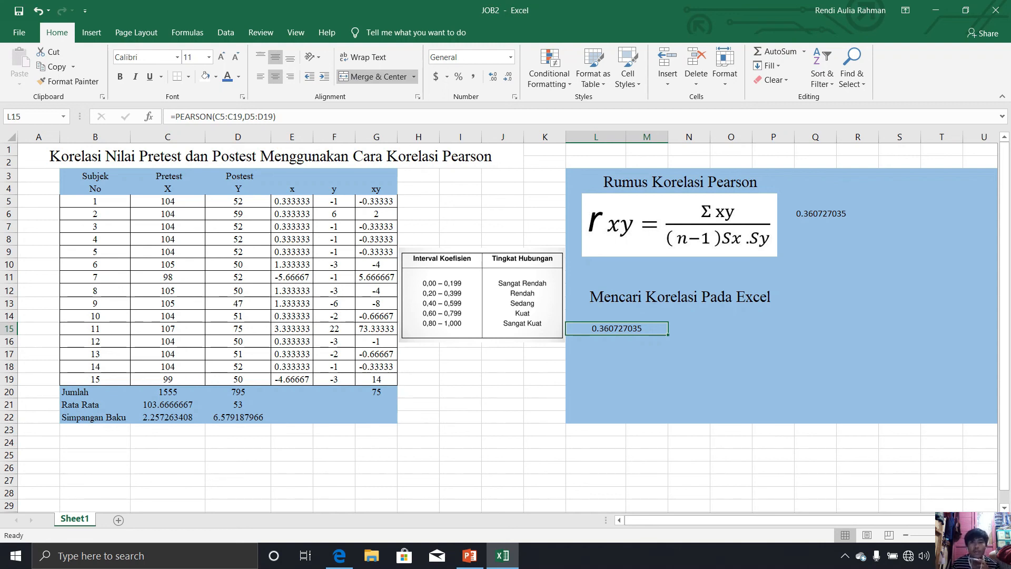
pyautogui.click(845, 555)
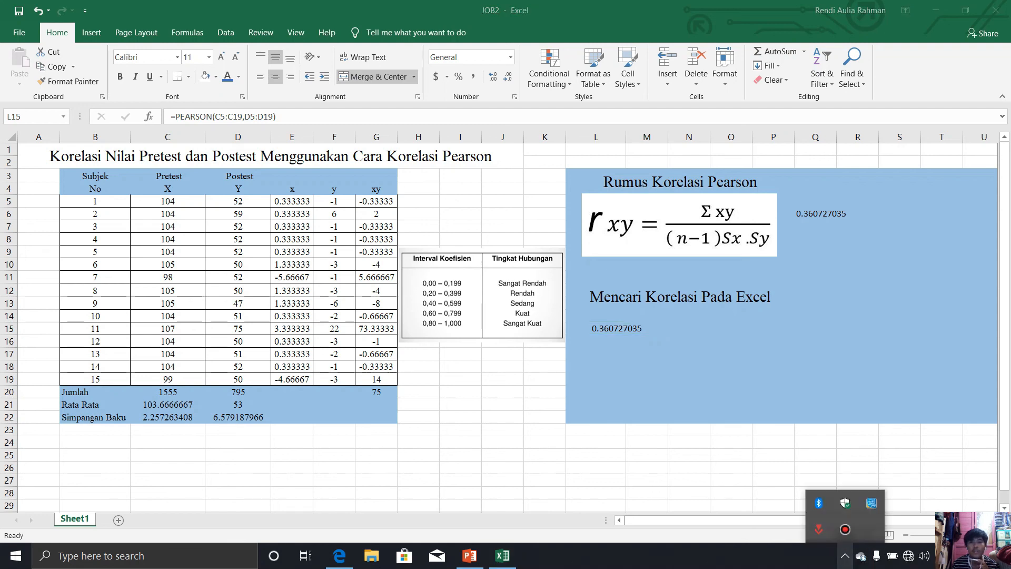